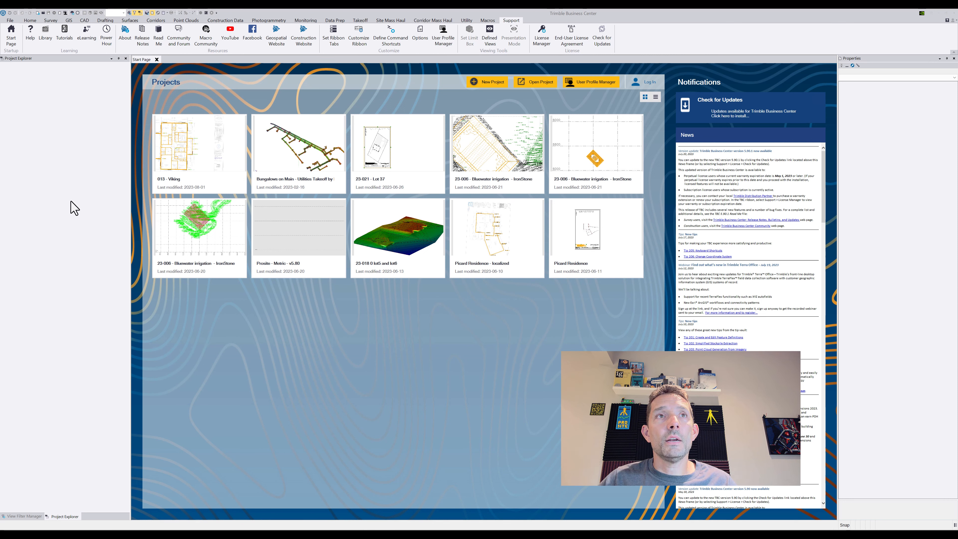
# - Create a new project from the local template Prosite - Metric - v5.80
pyautogui.click(11, 20)
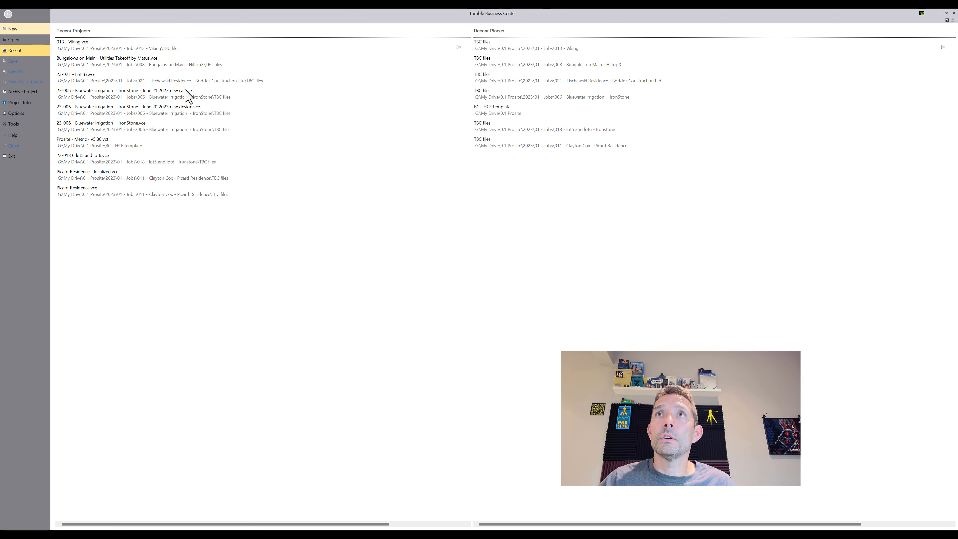
pyautogui.scroll(-4, 119, 171)
pyautogui.scroll(-2, 95, 164)
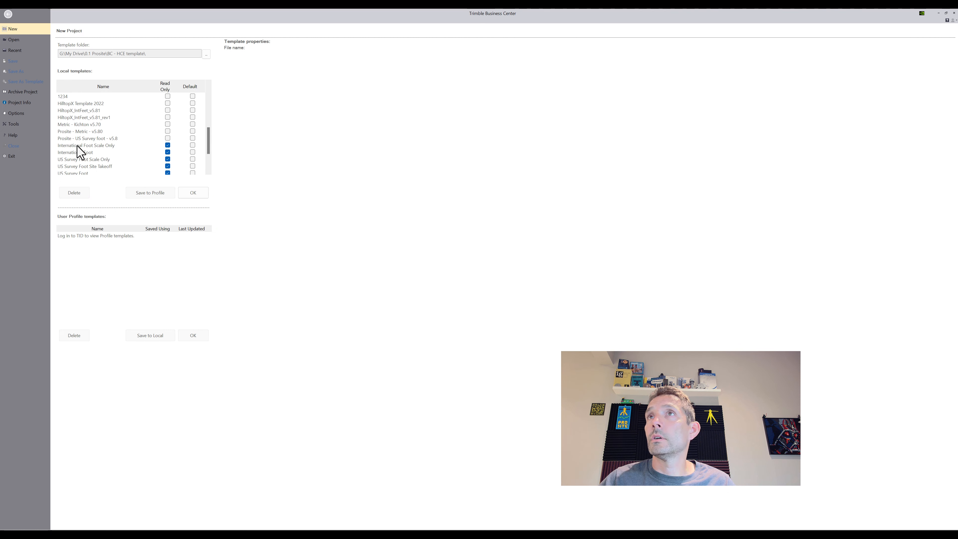
pyautogui.click(77, 132)
pyautogui.click(193, 193)
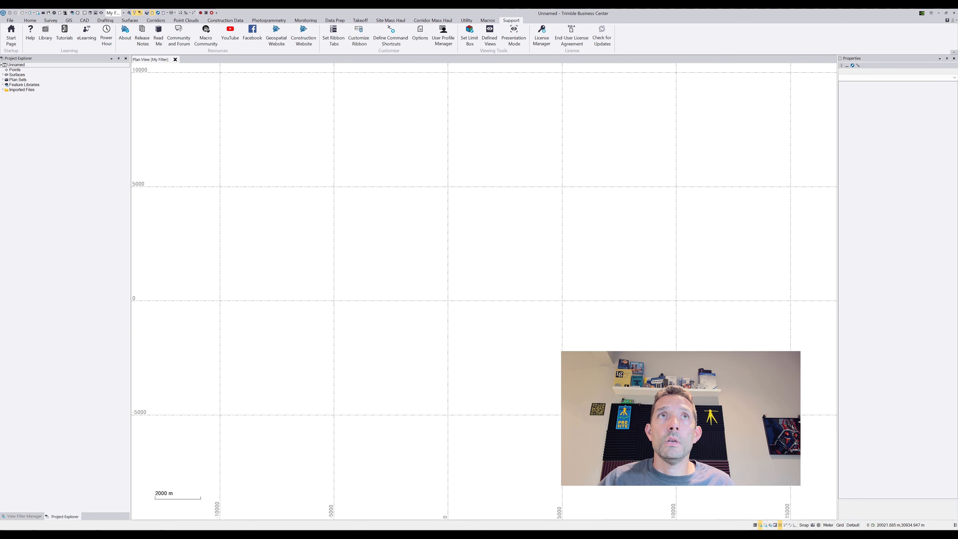
pyautogui.moveTo(0, 86); pyautogui.dragTo(411, 106)
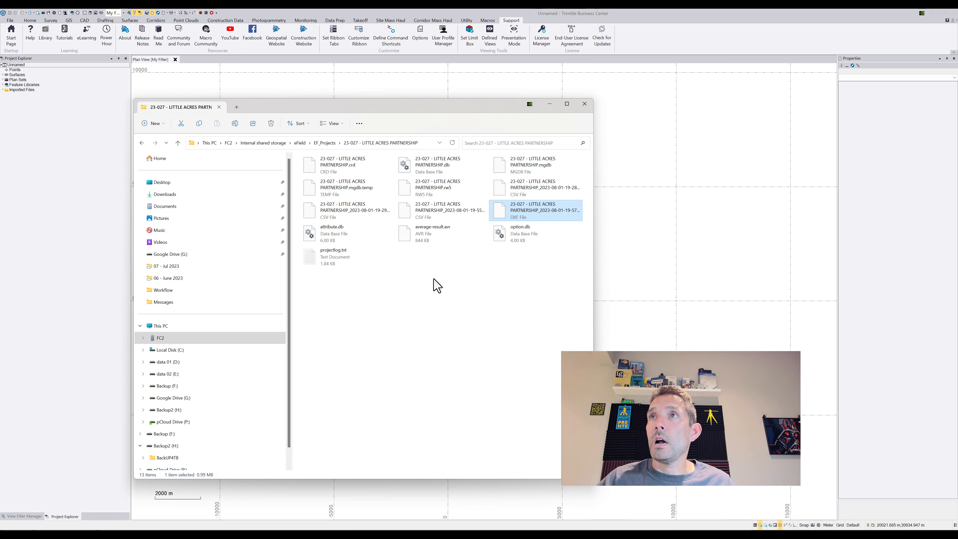
pyautogui.click(329, 216)
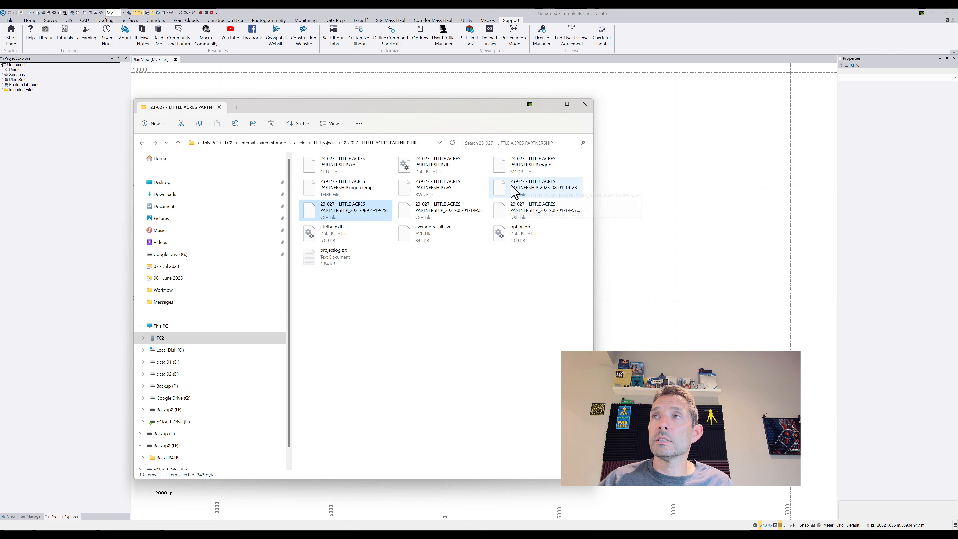
pyautogui.click(515, 193)
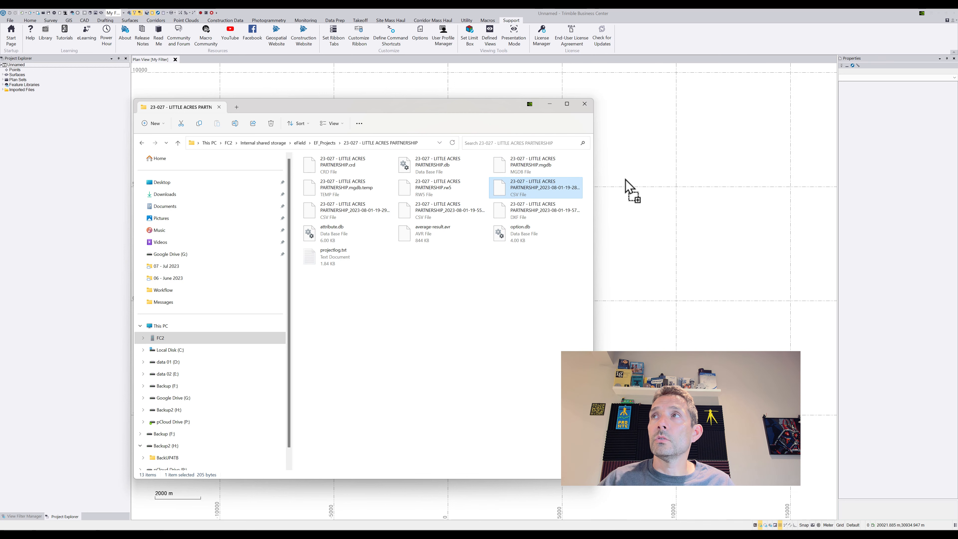
pyautogui.moveTo(503, 113); pyautogui.dragTo(74, 116)
pyautogui.scroll(-3, 348, 241)
pyautogui.click(351, 195)
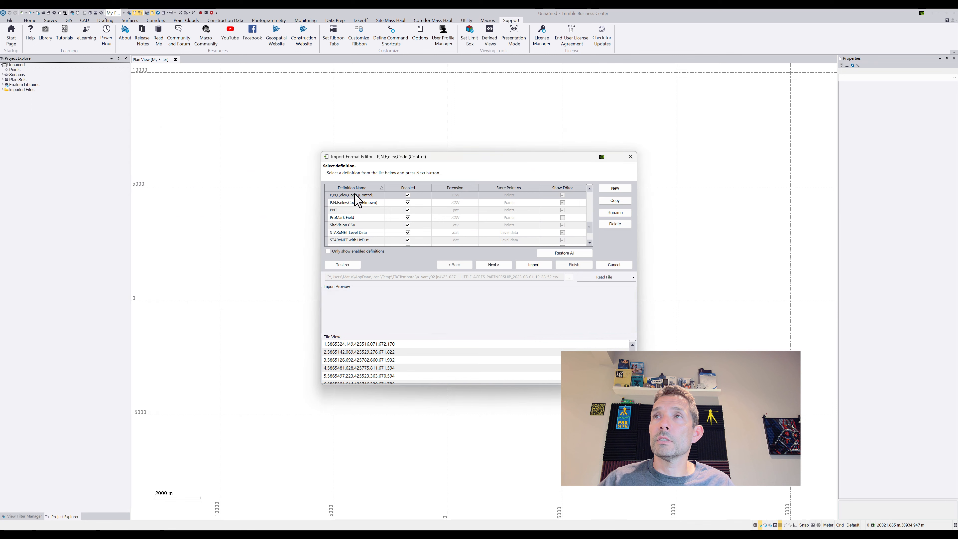
pyautogui.click(534, 265)
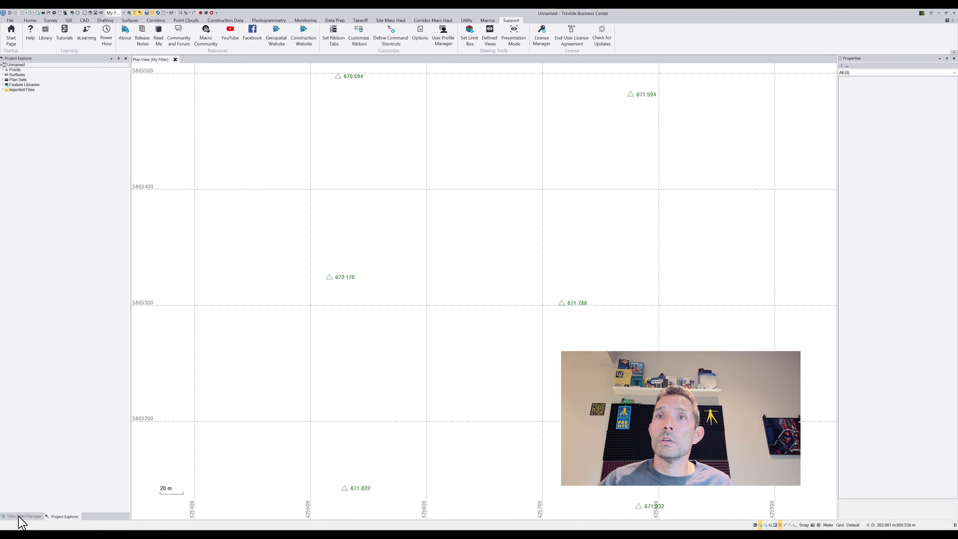
# - Try showing point IDs and feature symbols only in the view filter, restoring both display options
pyautogui.click(36, 515)
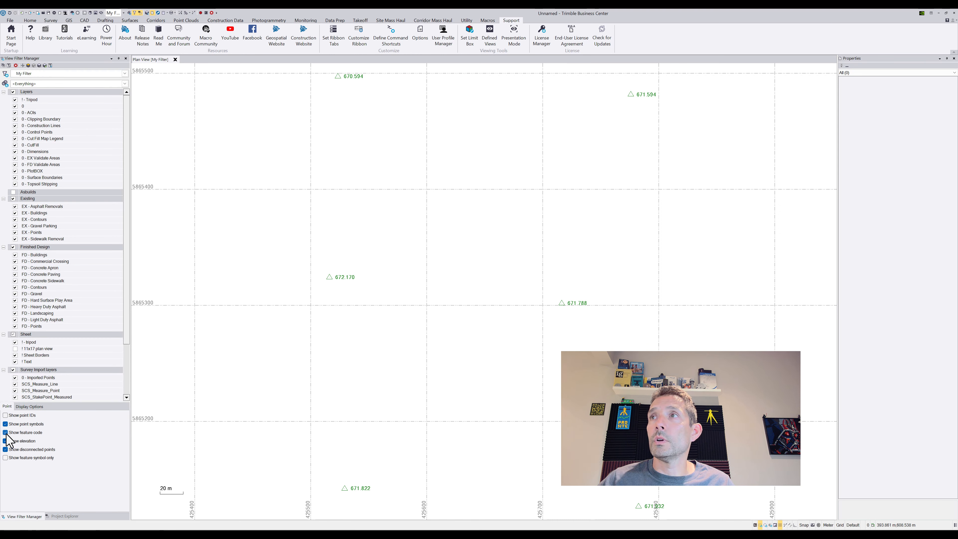
pyautogui.click(6, 416)
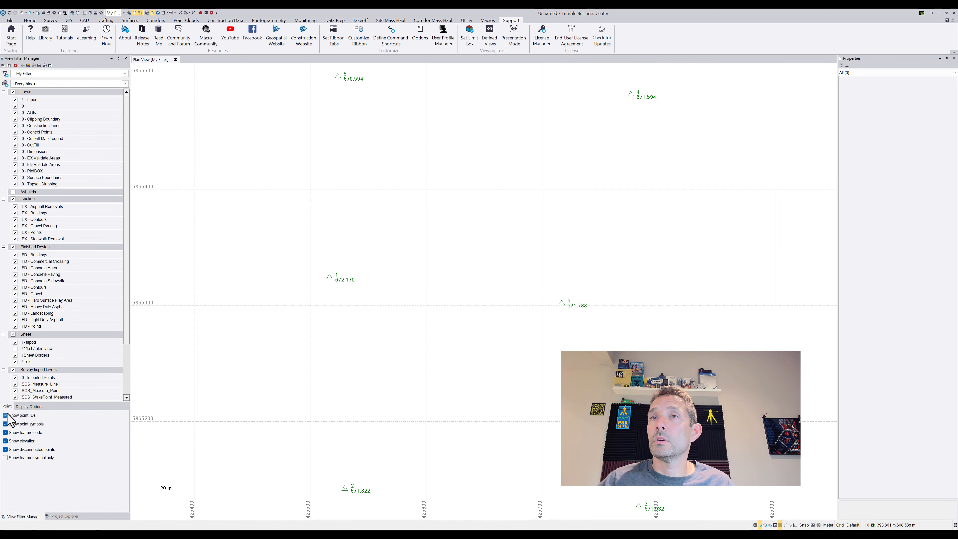
pyautogui.click(6, 415)
pyautogui.click(5, 457)
pyautogui.click(5, 457)
# - Assign all six imported points to the 0 - Control Points layer and hide that layer in the view filter
pyautogui.scroll(-2, 262, 342)
pyautogui.moveTo(250, 132); pyautogui.dragTo(551, 377)
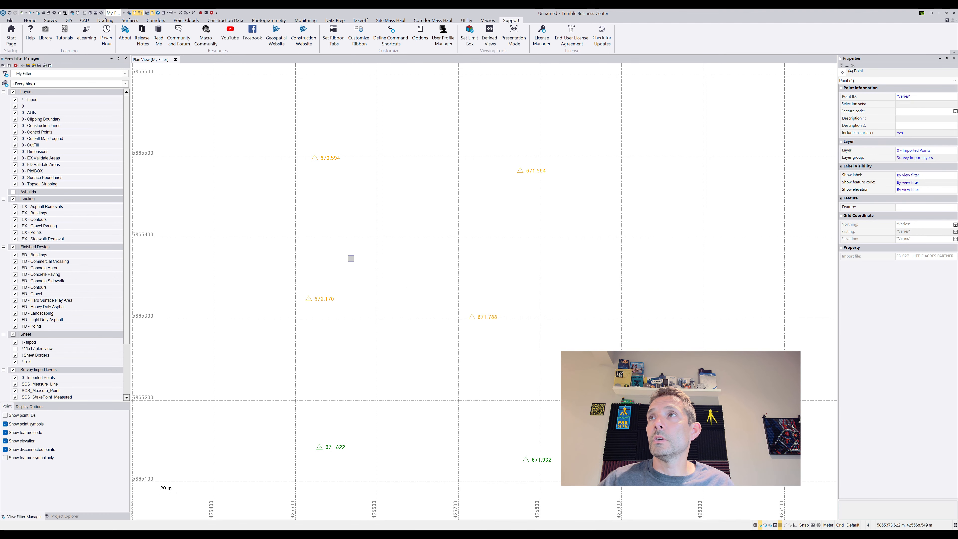
pyautogui.moveTo(268, 127); pyautogui.dragTo(629, 511)
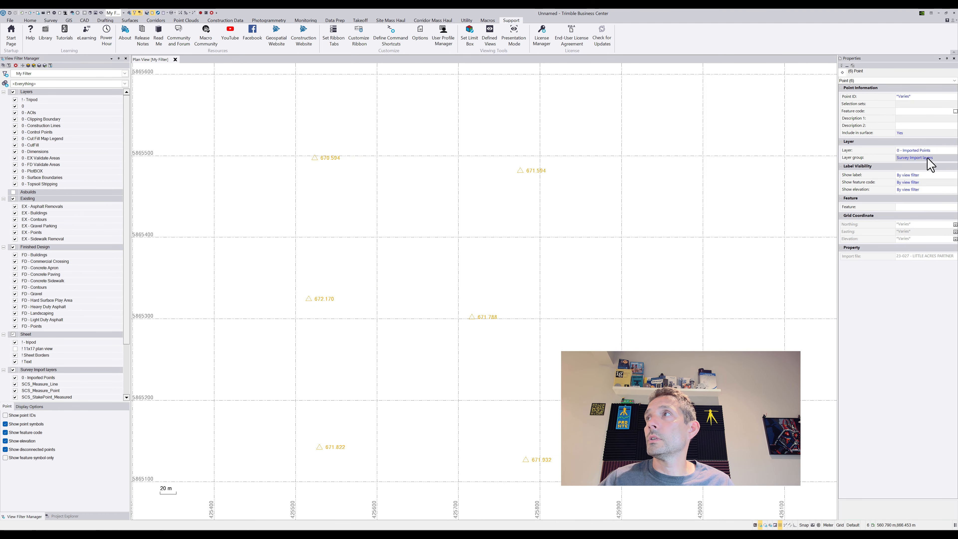
pyautogui.click(941, 151)
pyautogui.click(953, 150)
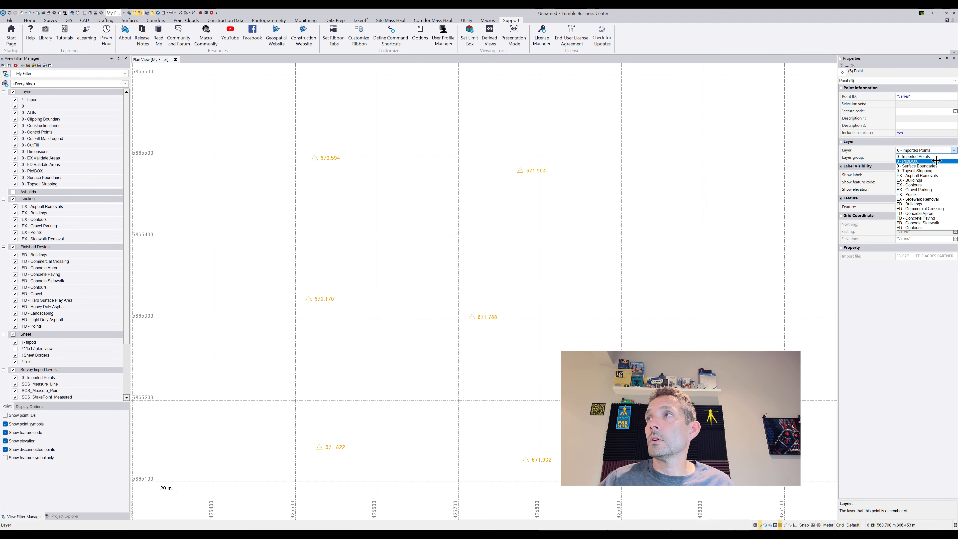
pyautogui.scroll(2, 925, 174)
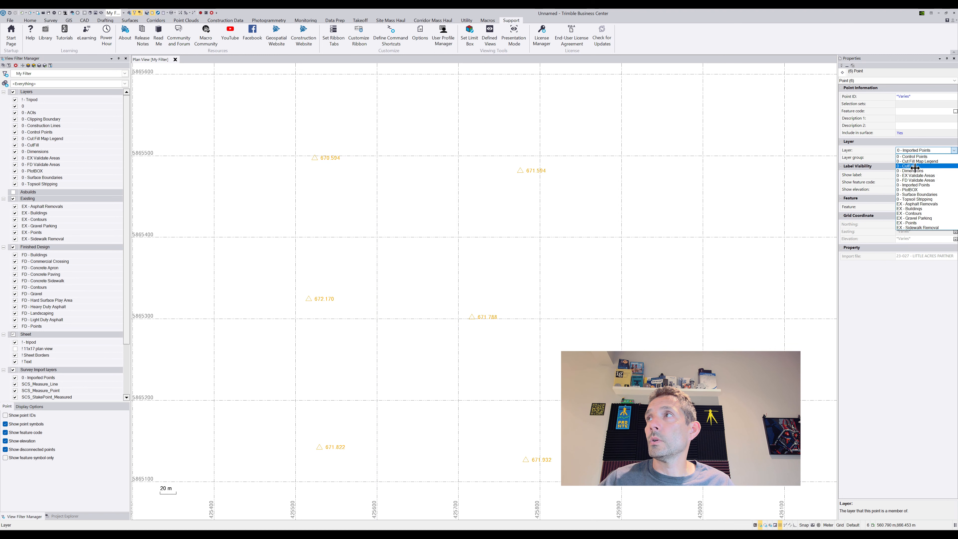
pyautogui.click(913, 156)
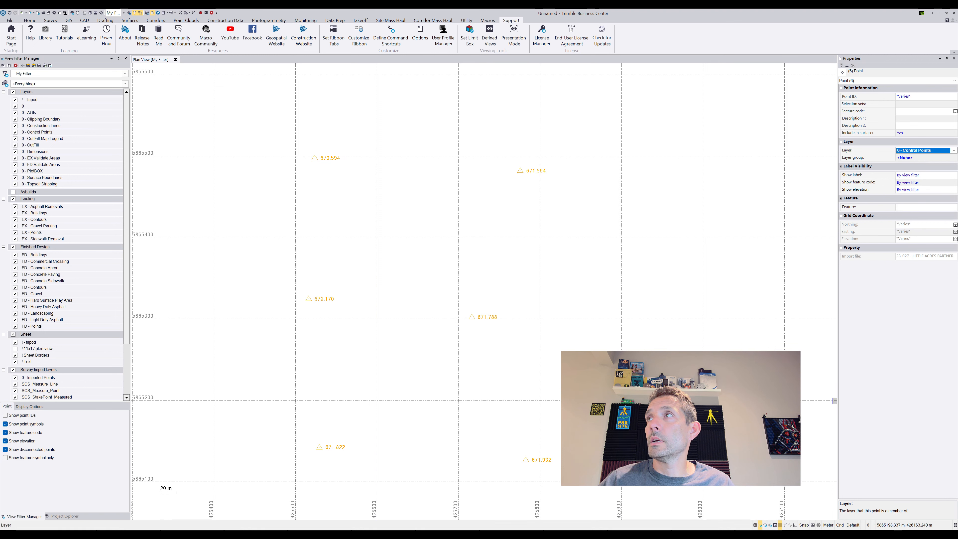
pyautogui.click(954, 59)
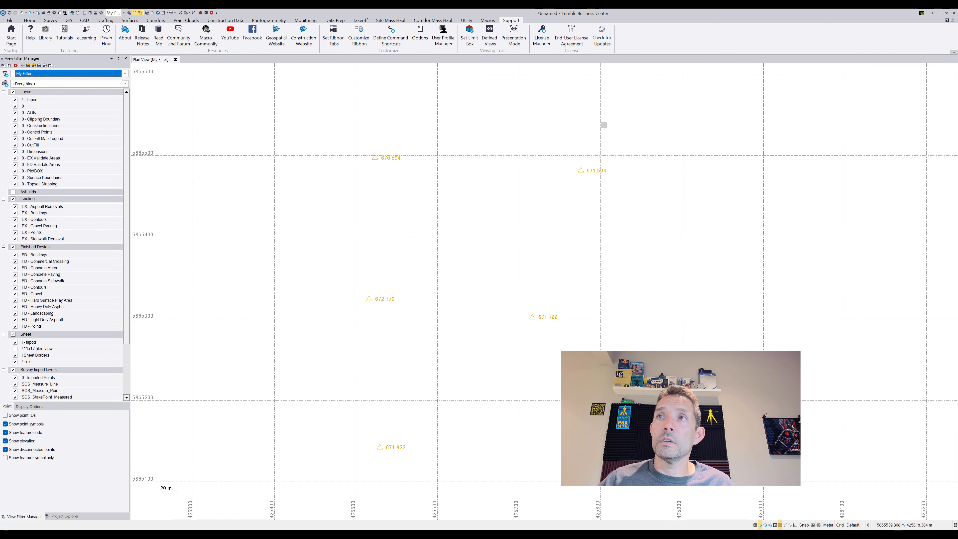
pyautogui.click(15, 132)
pyautogui.hotkey('alt', 'Tab')
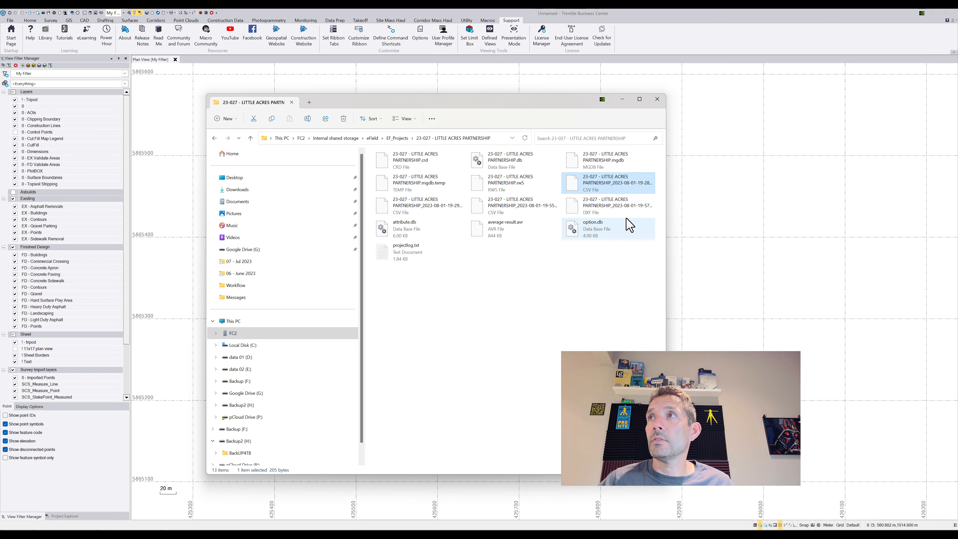
pyautogui.click(589, 207)
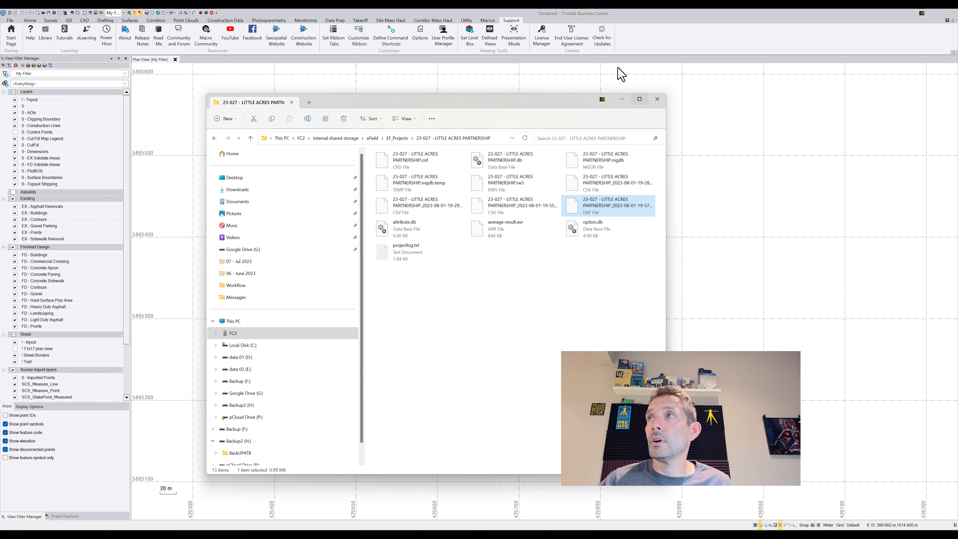
pyautogui.click(622, 100)
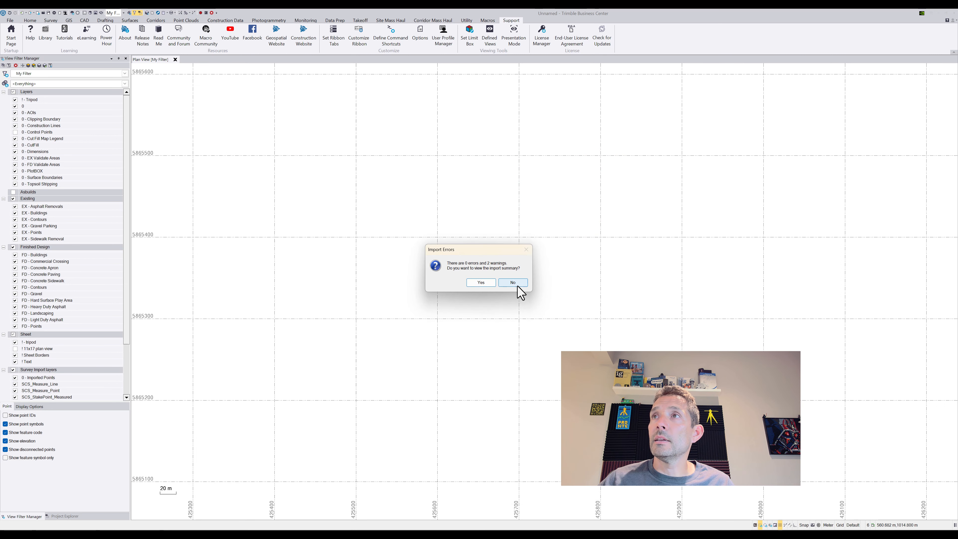
# - Open the import summary report, examine the errors and messages listed for each imported file, and close it
pyautogui.click(481, 283)
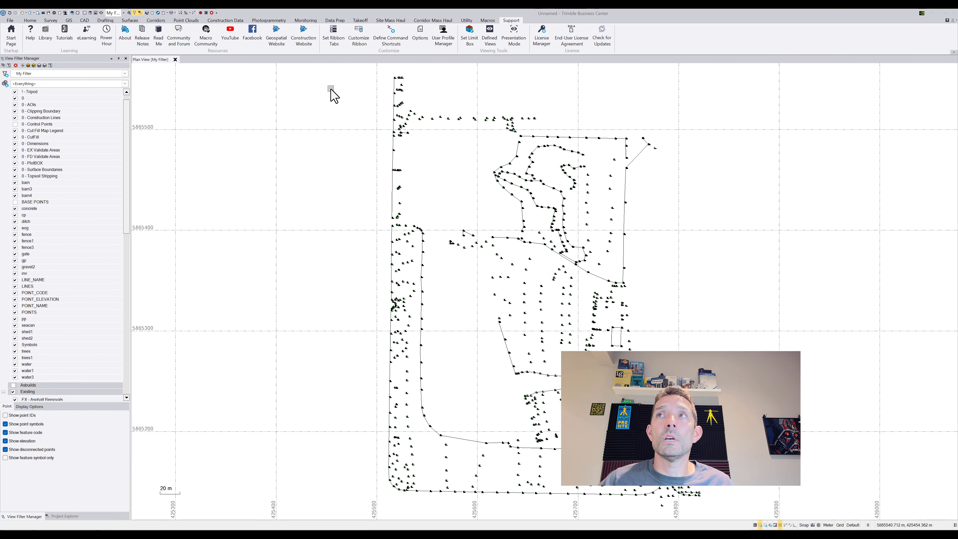
pyautogui.moveTo(451, 45); pyautogui.dragTo(322, 40)
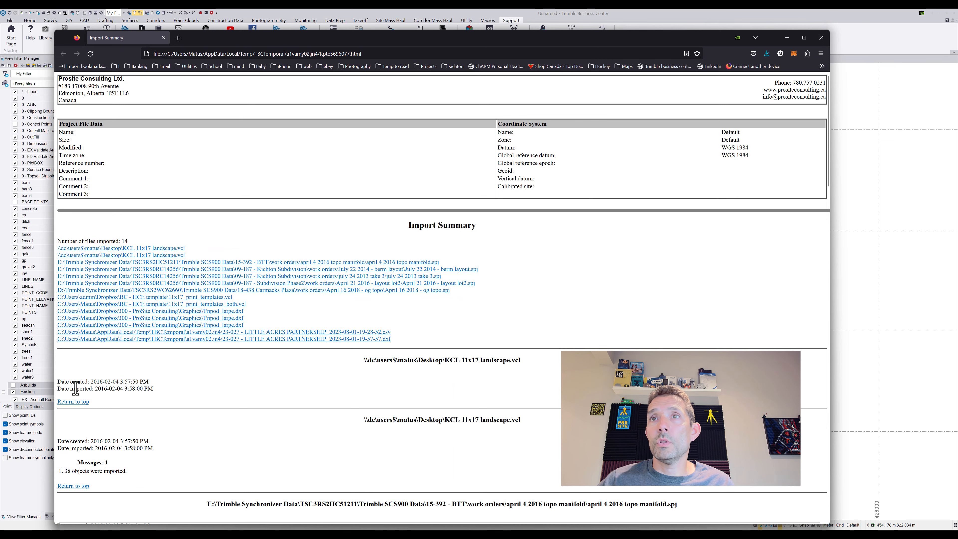
pyautogui.scroll(-3, 76, 386)
pyautogui.scroll(-3, 74, 372)
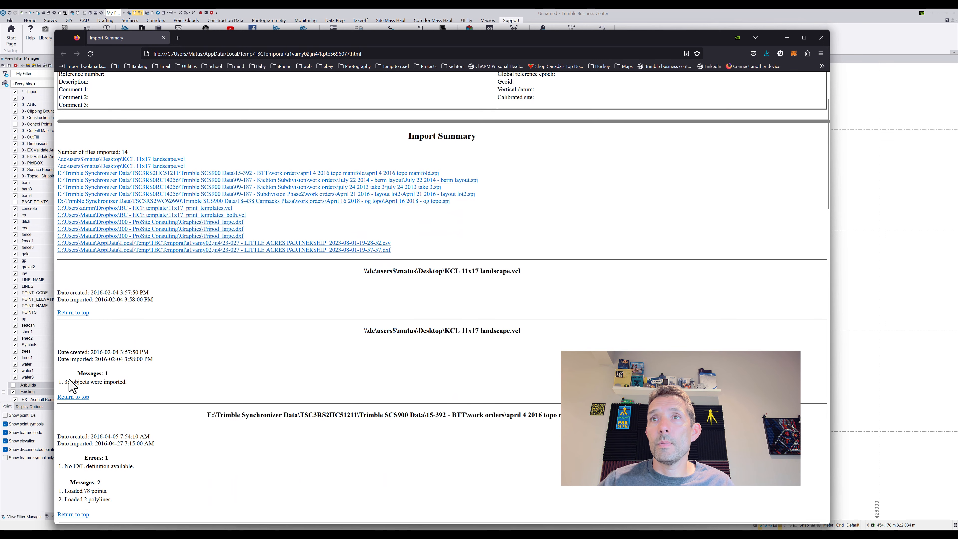
pyautogui.moveTo(59, 315); pyautogui.dragTo(69, 316)
pyautogui.scroll(-1, 147, 342)
pyautogui.moveTo(65, 361); pyautogui.dragTo(135, 361)
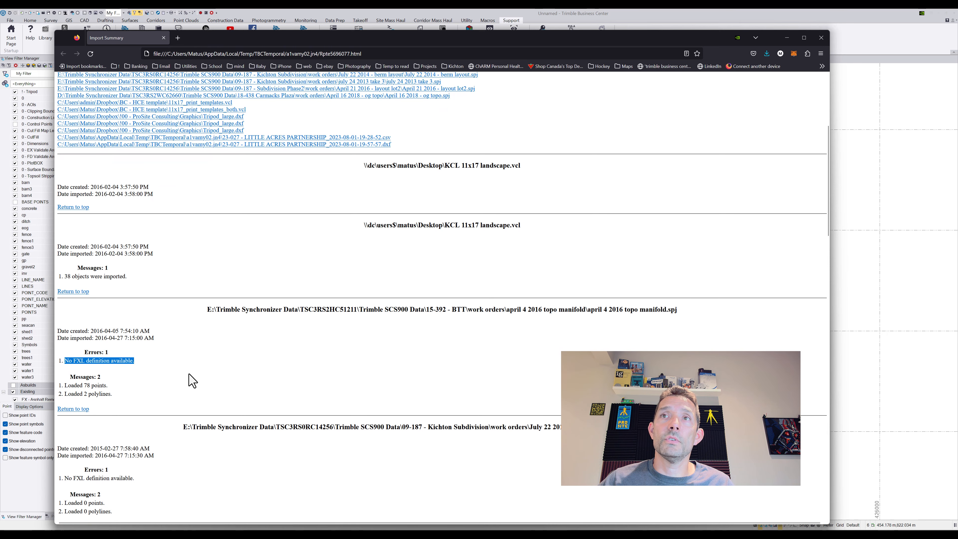
pyautogui.scroll(-3, 192, 381)
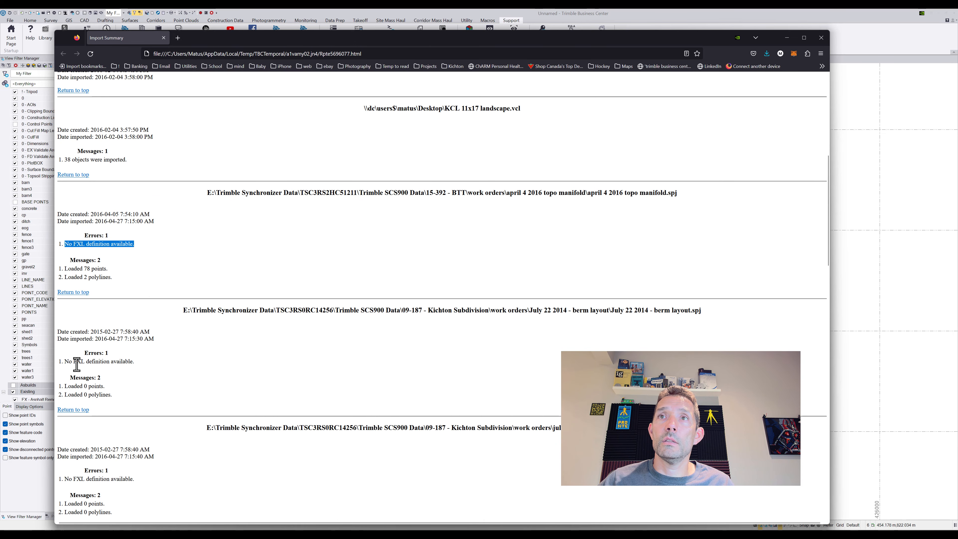
pyautogui.moveTo(81, 361); pyautogui.dragTo(59, 361)
pyautogui.scroll(-2, 149, 411)
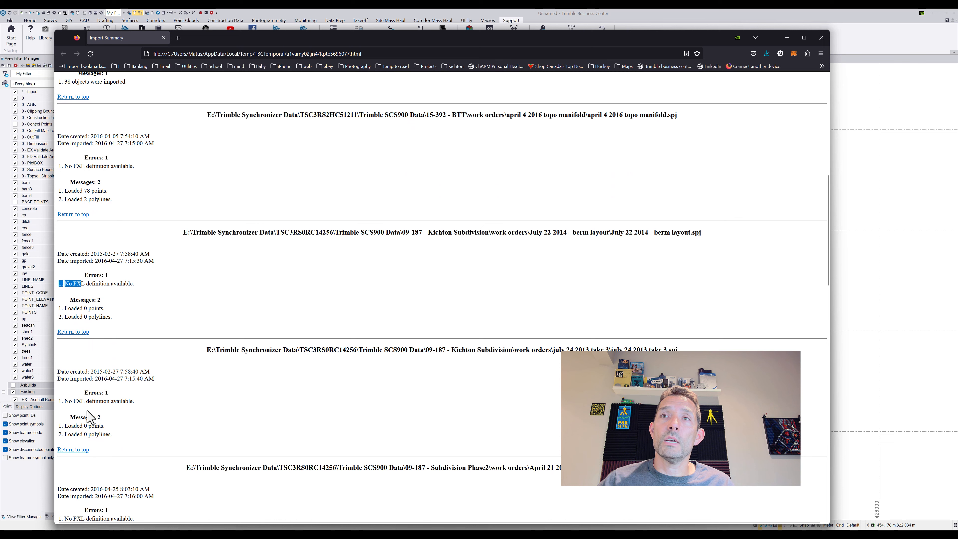
pyautogui.moveTo(81, 400); pyautogui.dragTo(126, 400)
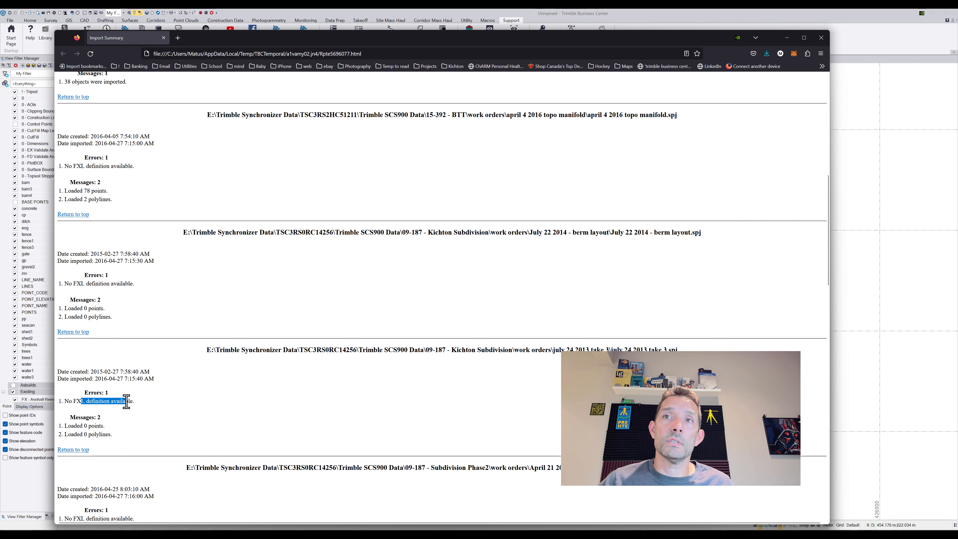
pyautogui.scroll(-4, 126, 402)
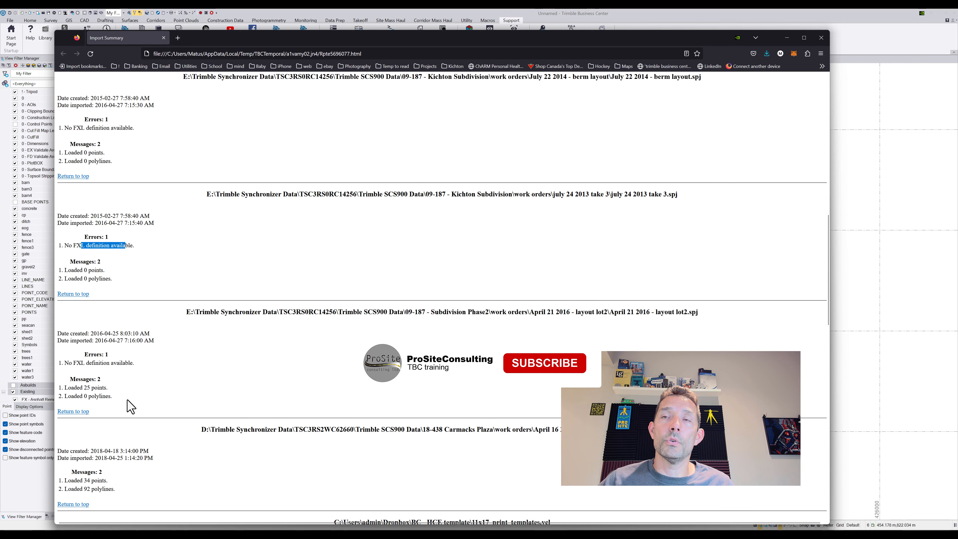
pyautogui.scroll(-6, 131, 406)
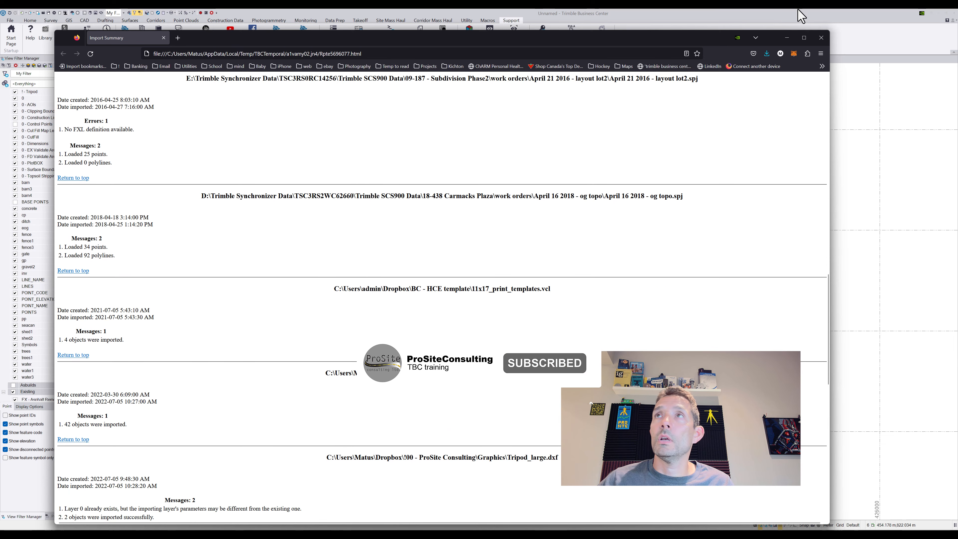
pyautogui.click(820, 38)
# - Examine the extent of the imported survey points and linework in the plan view
pyautogui.scroll(-2, 641, 184)
pyautogui.moveTo(658, 176); pyautogui.dragTo(468, 186, button='middle')
pyautogui.scroll(4, 458, 218)
pyautogui.moveTo(407, 223); pyautogui.dragTo(710, 169, button='middle')
pyautogui.scroll(-3, 644, 182)
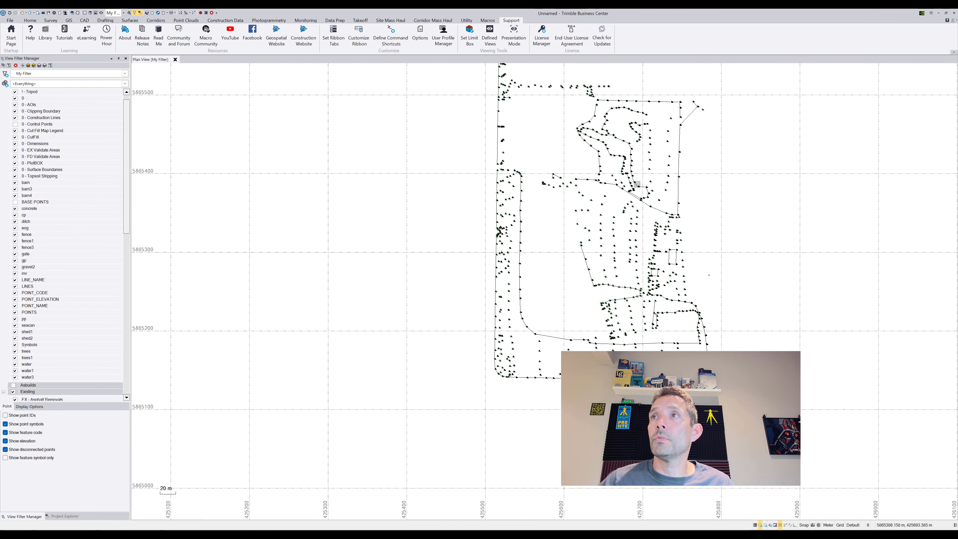
pyautogui.moveTo(640, 184); pyautogui.dragTo(443, 260, button='middle')
pyautogui.scroll(-1, 440, 213)
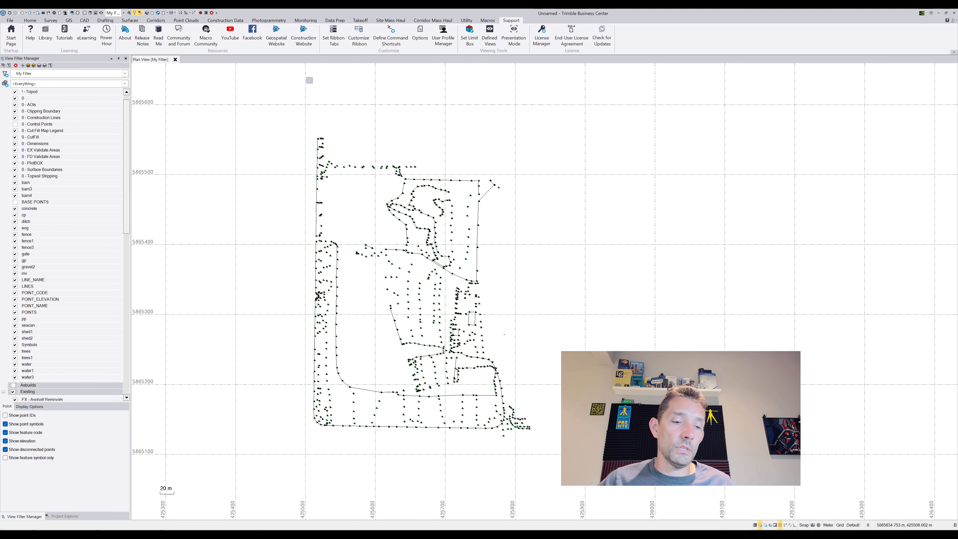
# - Change the project's coordinate system to the recently used World wide/UTM, zone 12 North, WGS 1984
pyautogui.press('space')
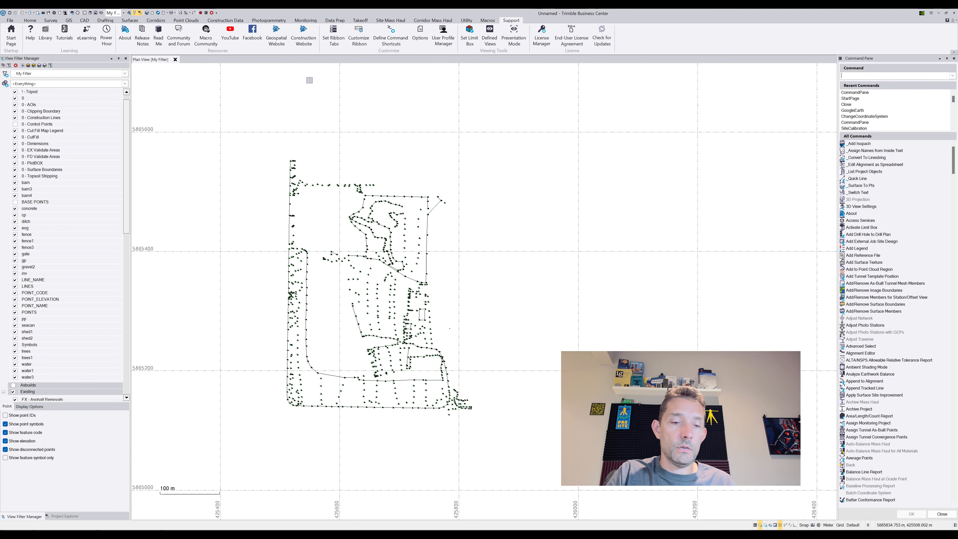
pyautogui.write('CHA')
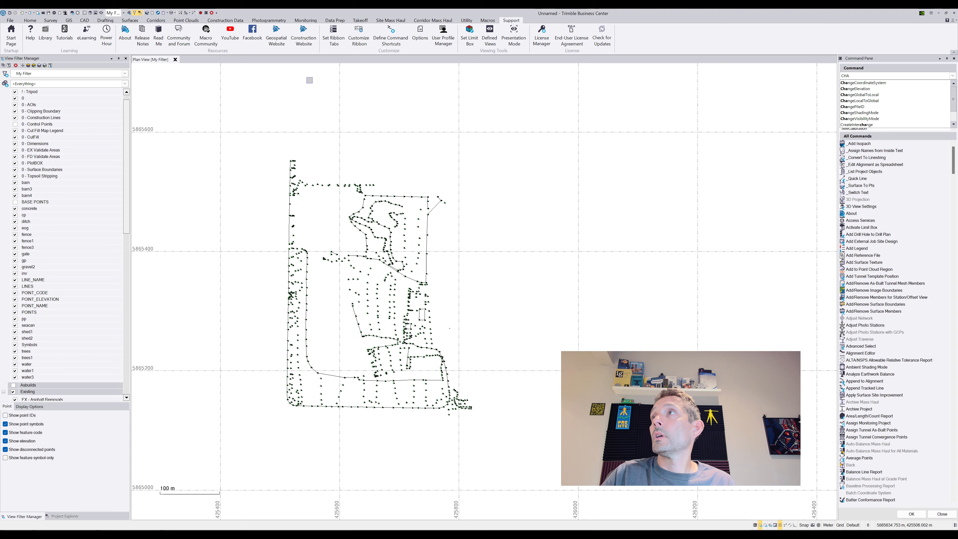
pyautogui.click(887, 82)
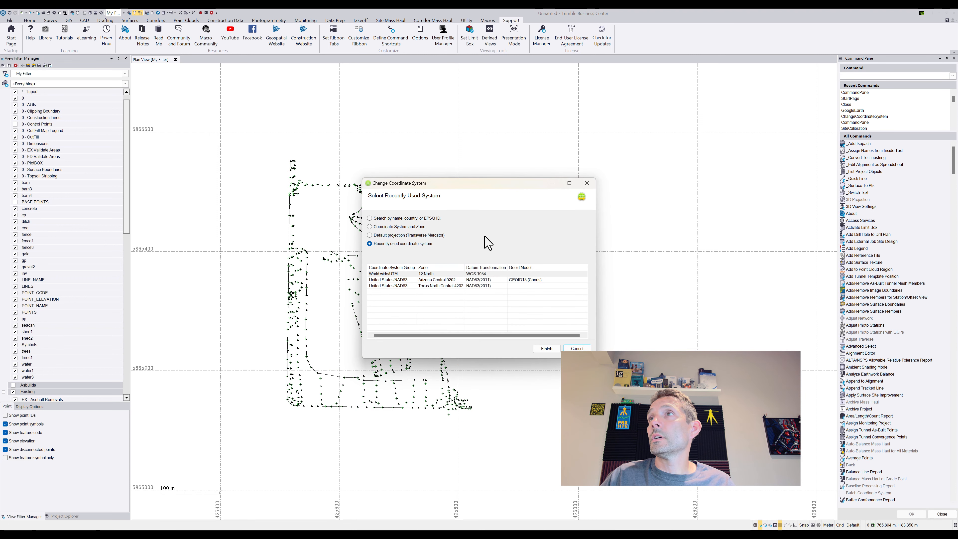
pyautogui.click(403, 274)
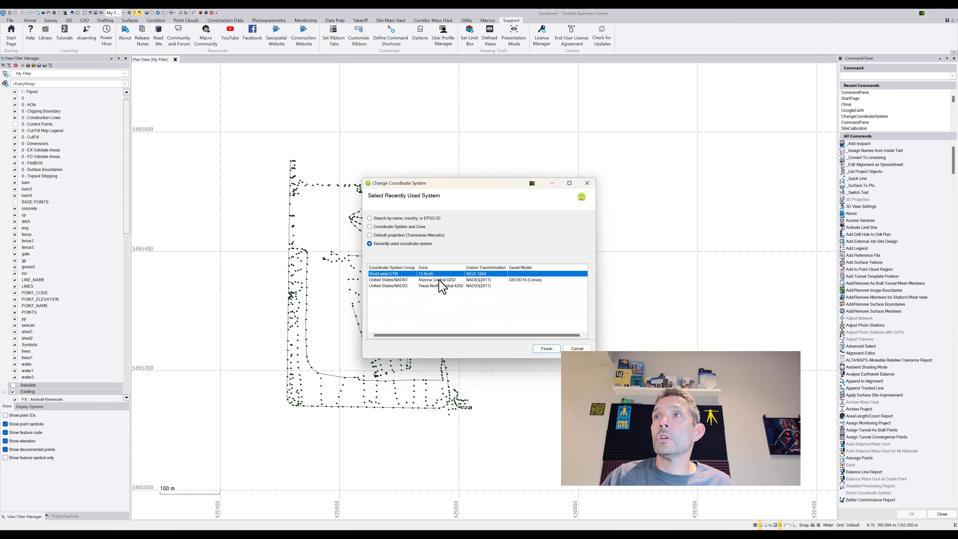
pyautogui.click(550, 349)
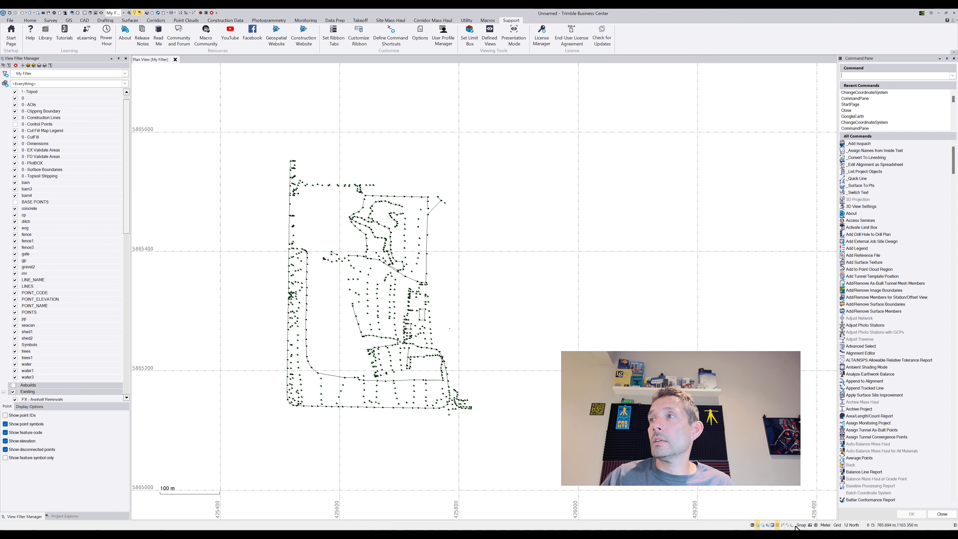
# - Turn on the background satellite imagery and sign in to the Trimble account, entering the account password and the authenticator verification code
pyautogui.click(809, 526)
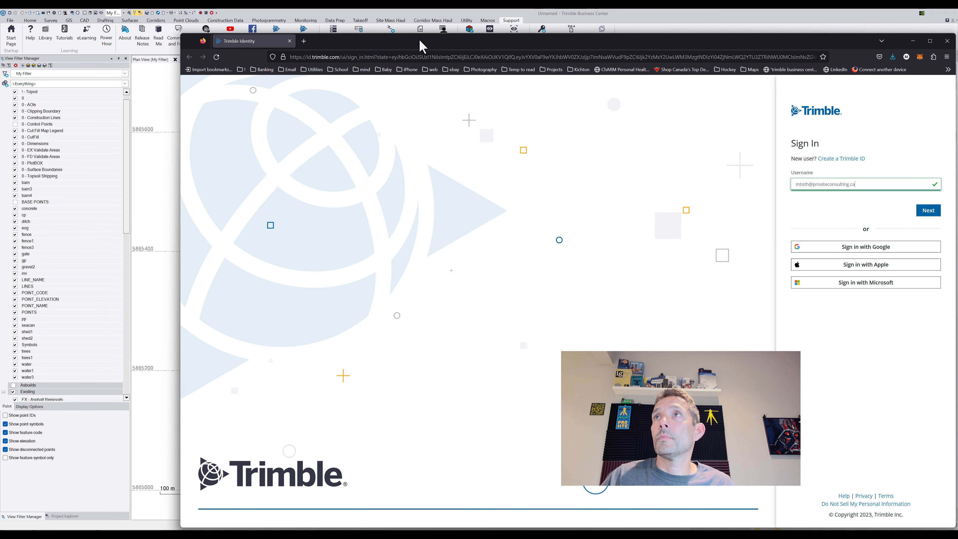
pyautogui.moveTo(419, 41); pyautogui.dragTo(260, 42)
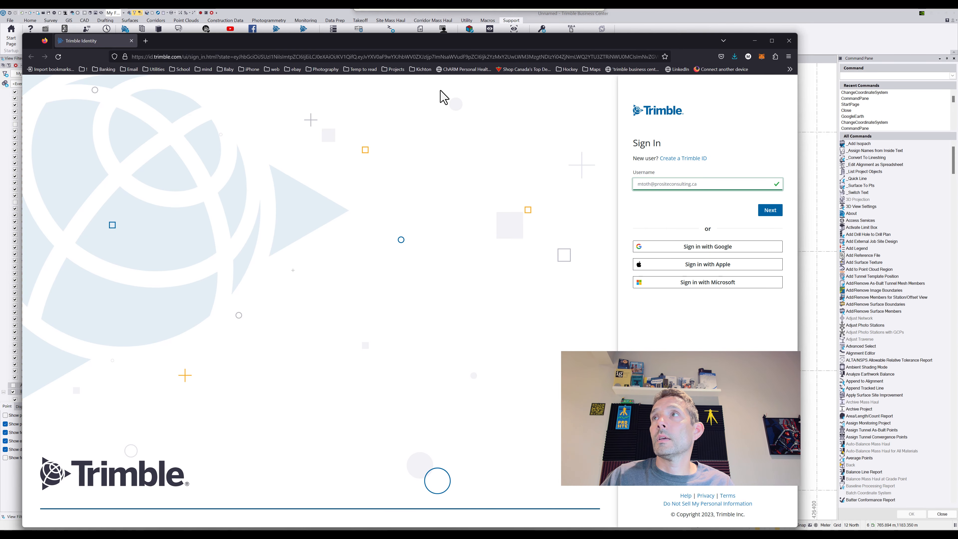
pyautogui.click(772, 212)
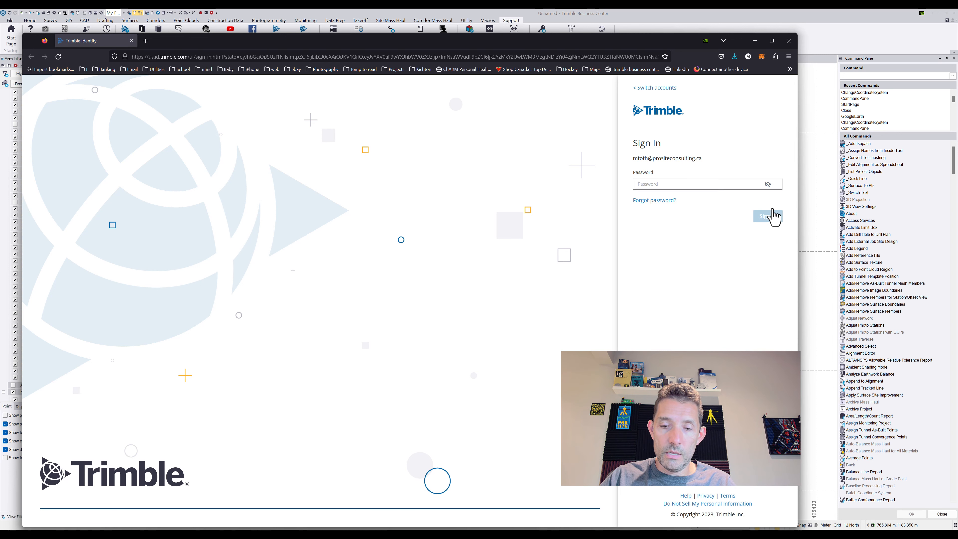
pyautogui.click(695, 220)
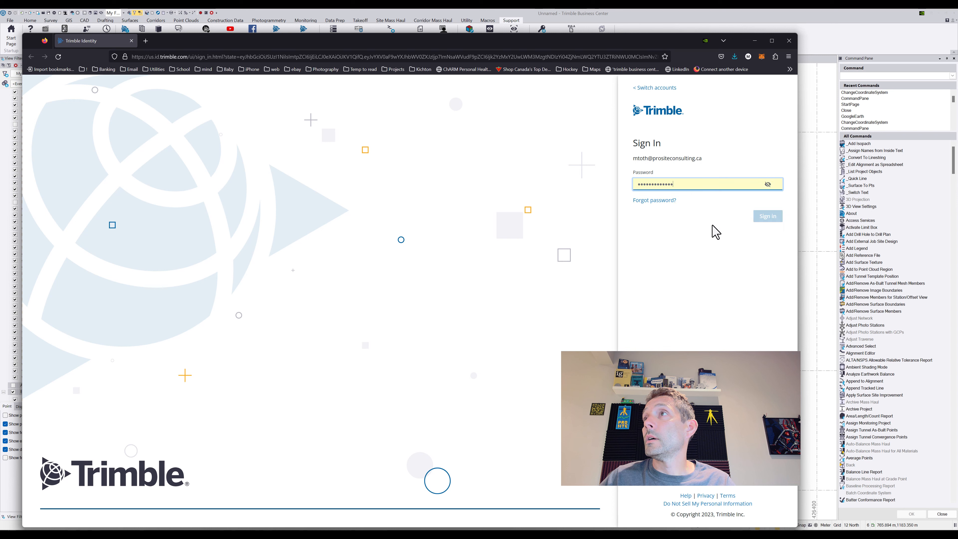
pyautogui.click(768, 219)
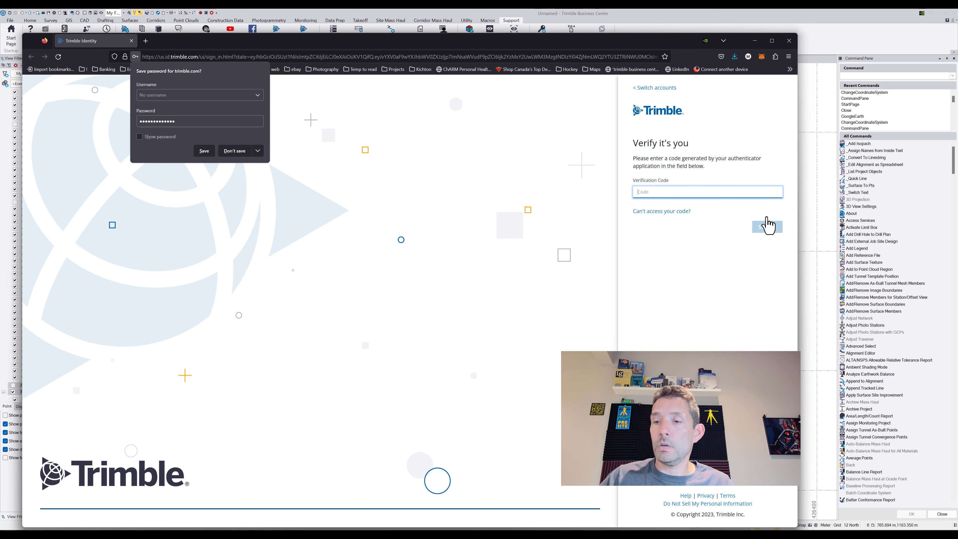
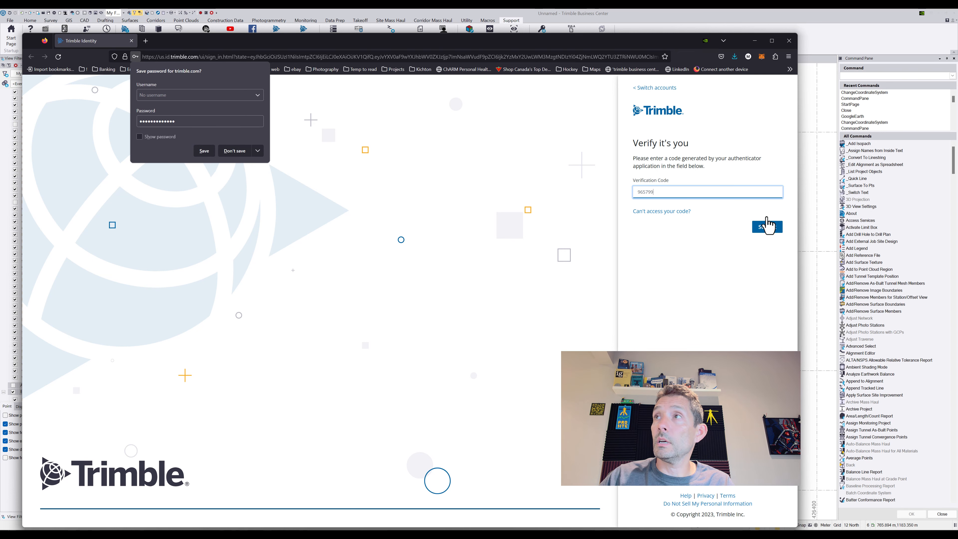
pyautogui.click(769, 228)
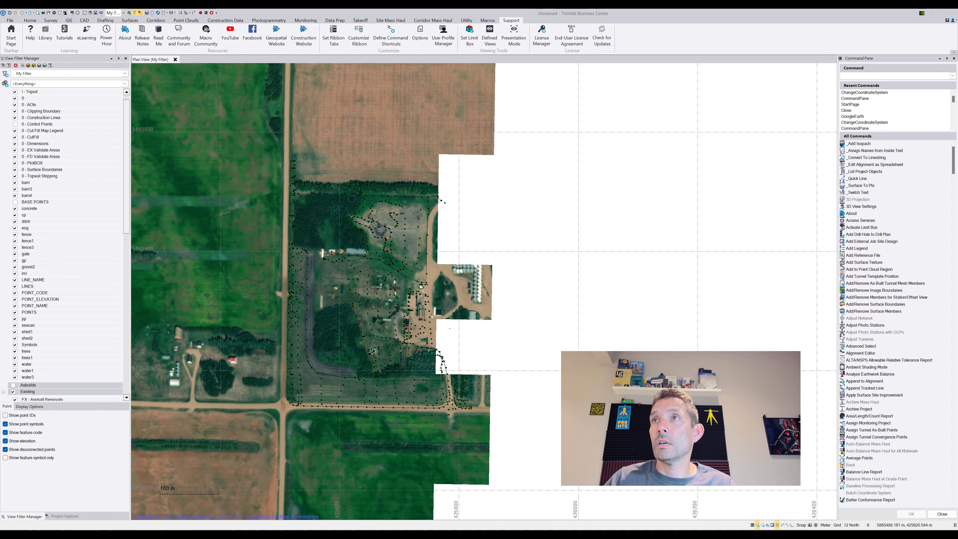
# - Examine how the imported survey points and linework line up with the satellite imagery across the site
pyautogui.scroll(8, 354, 183)
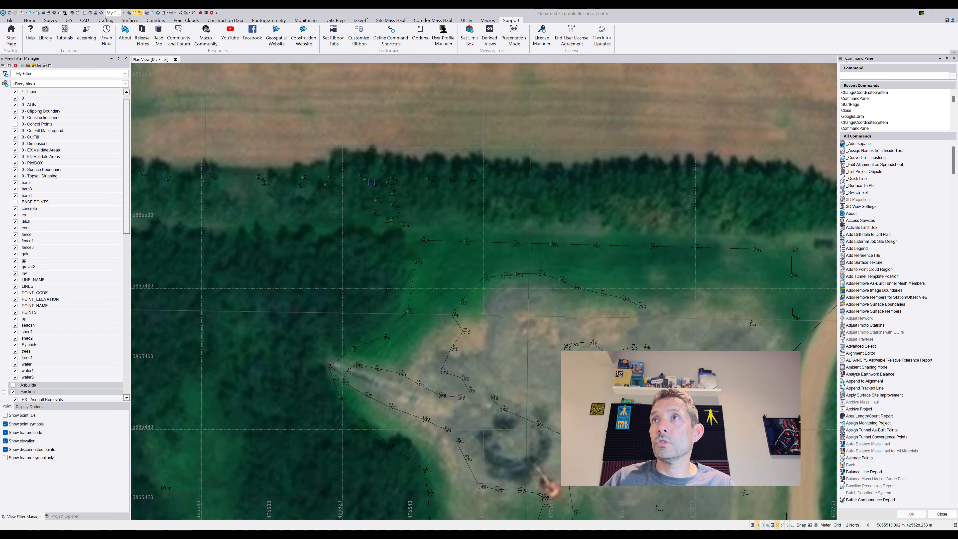
pyautogui.scroll(-4, 375, 187)
pyautogui.moveTo(413, 244); pyautogui.dragTo(411, 109, button='middle')
pyautogui.moveTo(356, 249); pyautogui.dragTo(327, 98, button='middle')
pyautogui.scroll(2, 406, 349)
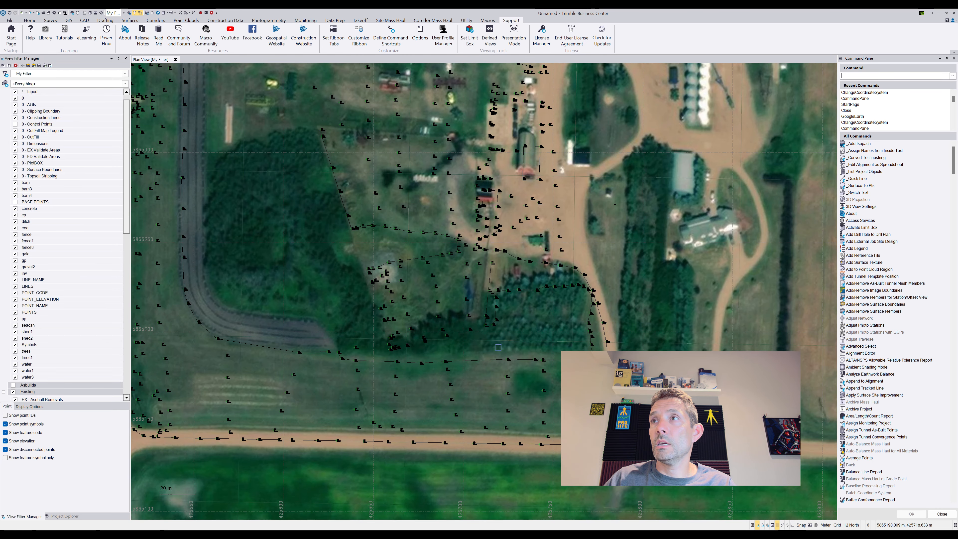
pyautogui.scroll(-2, 376, 361)
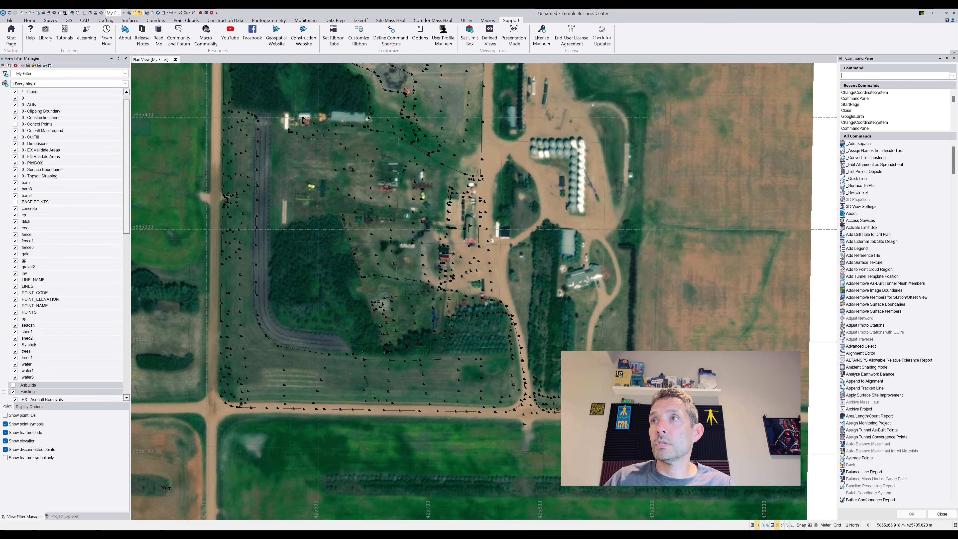
pyautogui.scroll(-2, 435, 201)
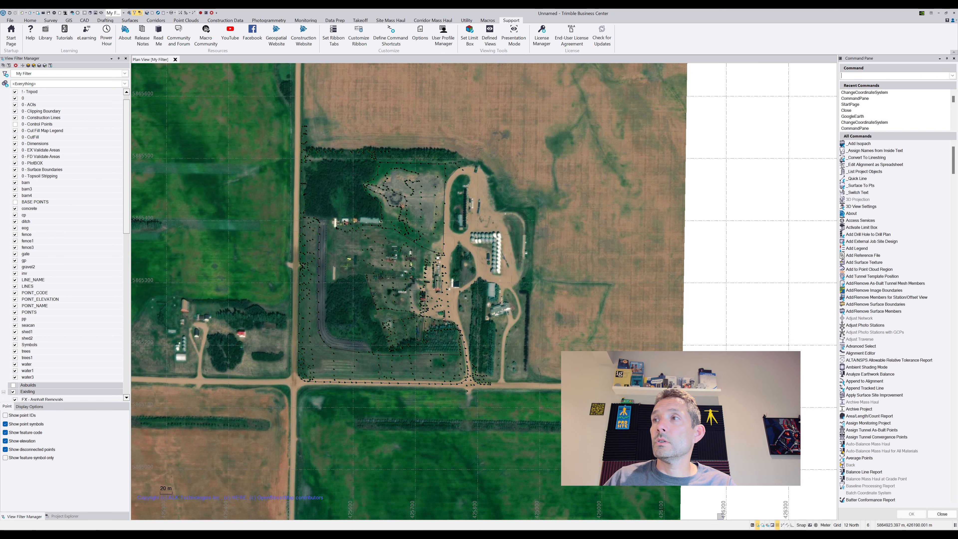
# - Turn off the background imagery and inspect the properties of the CAD point labelled 836 near the site's northwest corner
pyautogui.click(810, 525)
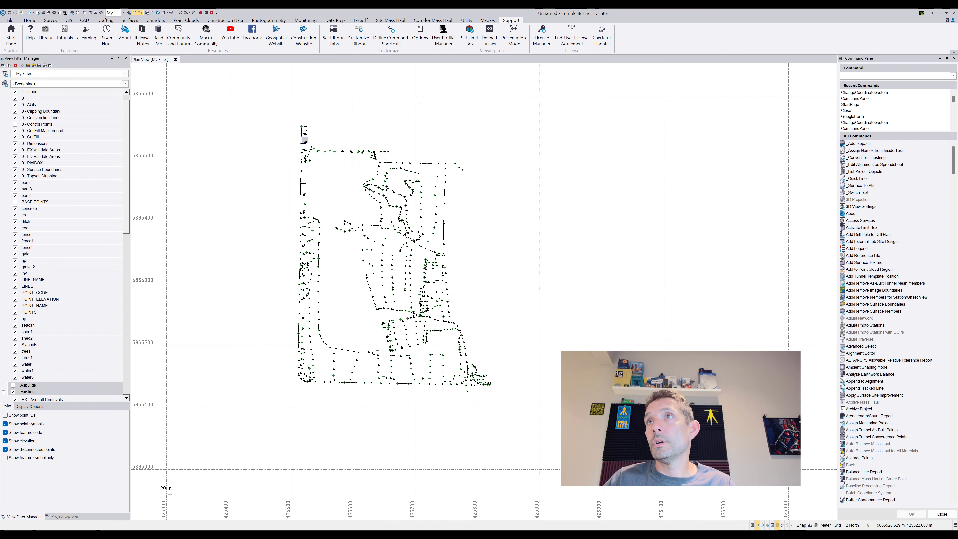
pyautogui.scroll(10, 302, 138)
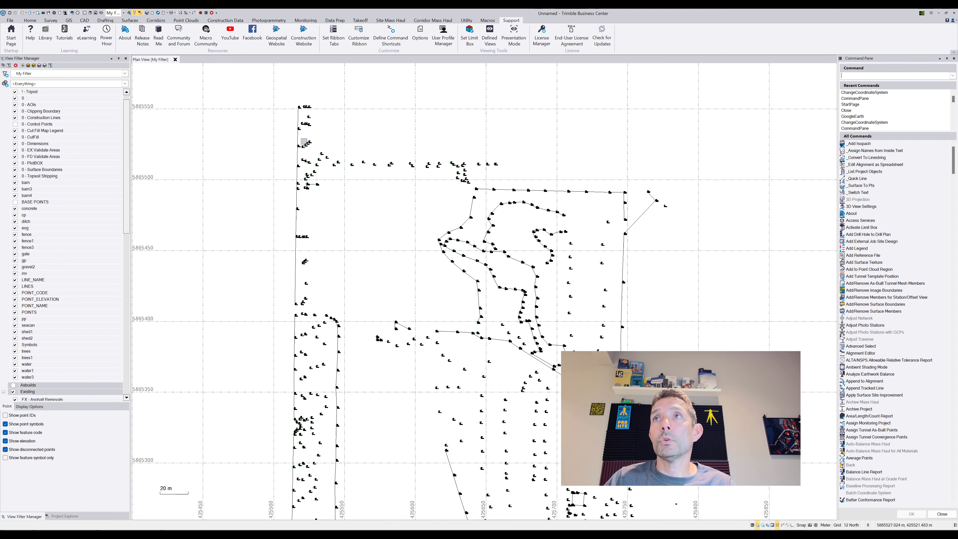
pyautogui.moveTo(306, 162); pyautogui.dragTo(337, 278, button='middle')
pyautogui.moveTo(463, 236); pyautogui.dragTo(438, 299, button='middle')
pyautogui.scroll(3, 377, 242)
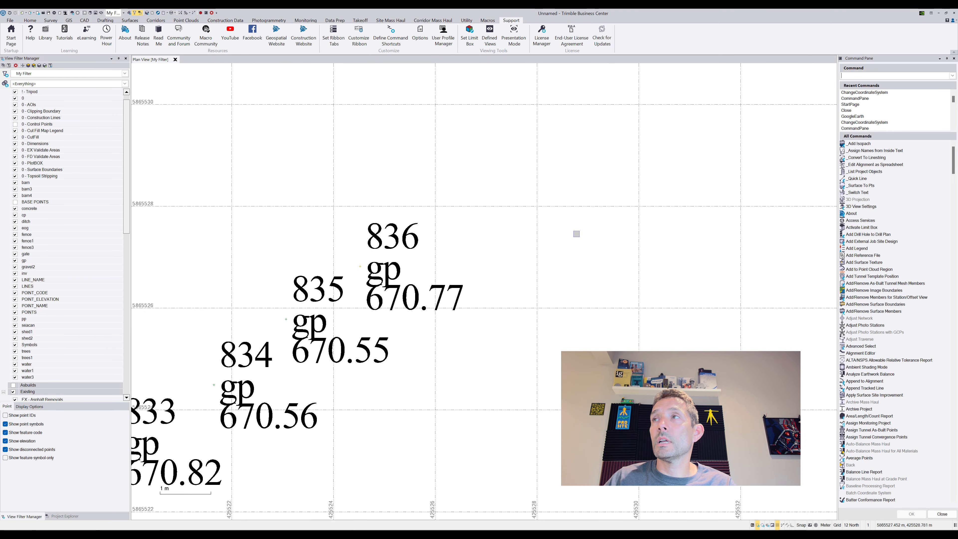
pyautogui.rightClick(577, 244)
pyautogui.click(599, 313)
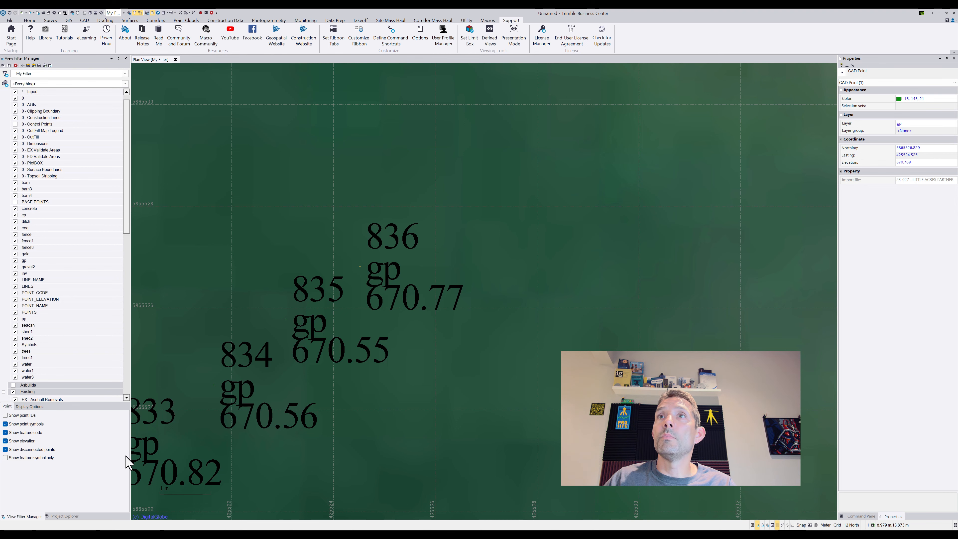
pyautogui.scroll(-2, 584, 322)
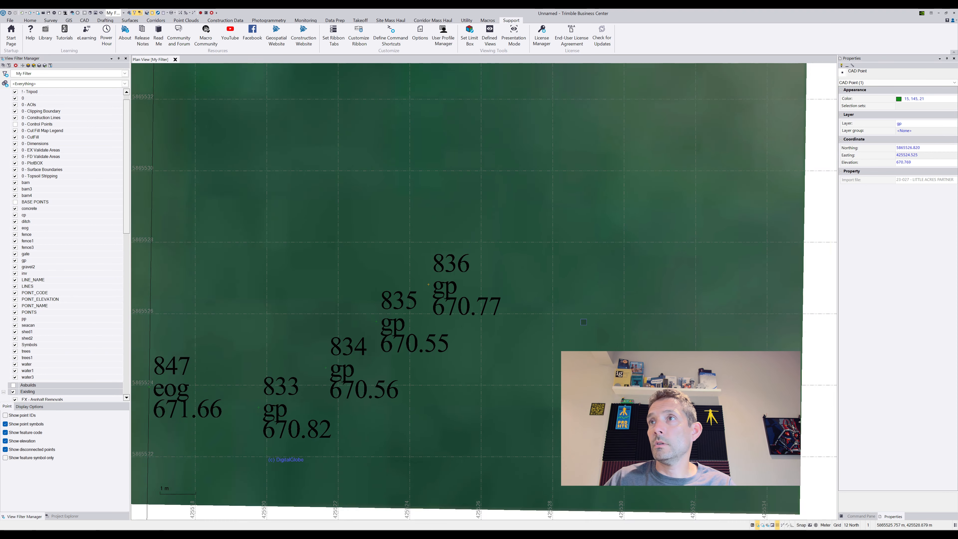
pyautogui.scroll(3, 583, 322)
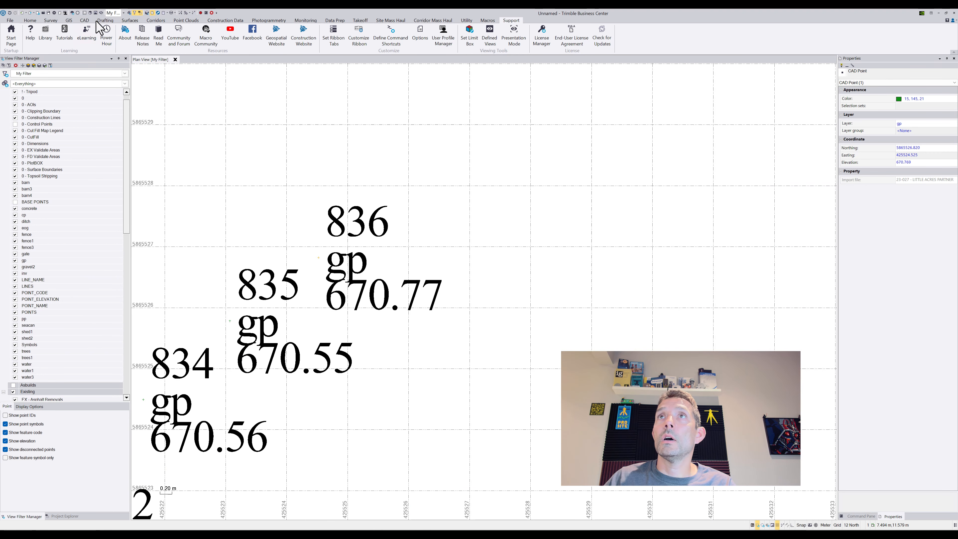
# - Convert the selected CAD point at label 836 to a grid-only survey point with starting ID 500, deleting the original CAD point
pyautogui.click(84, 20)
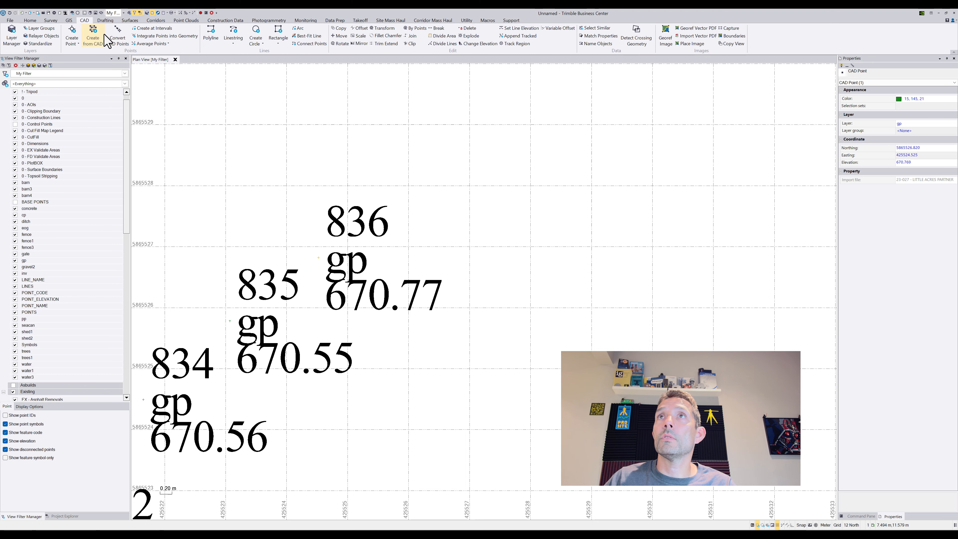
pyautogui.click(127, 34)
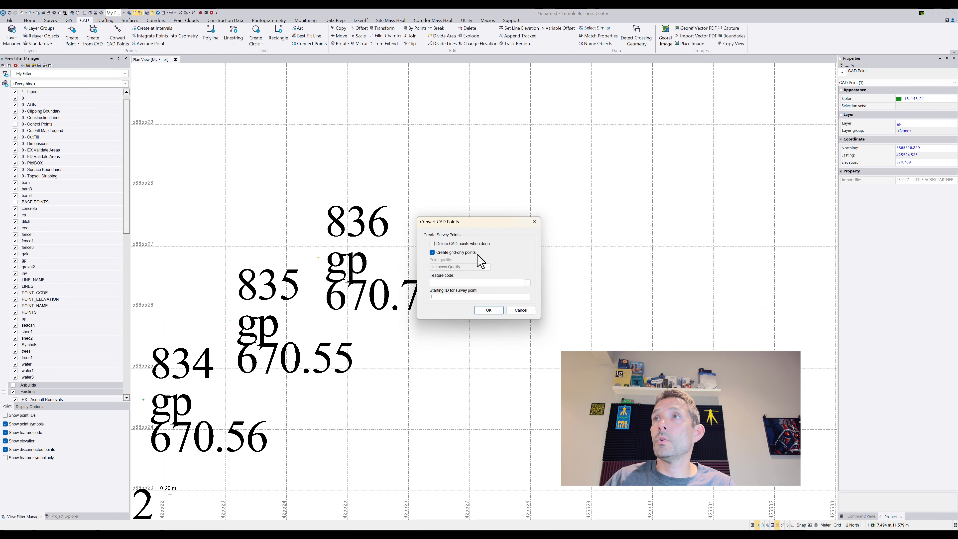
pyautogui.click(442, 245)
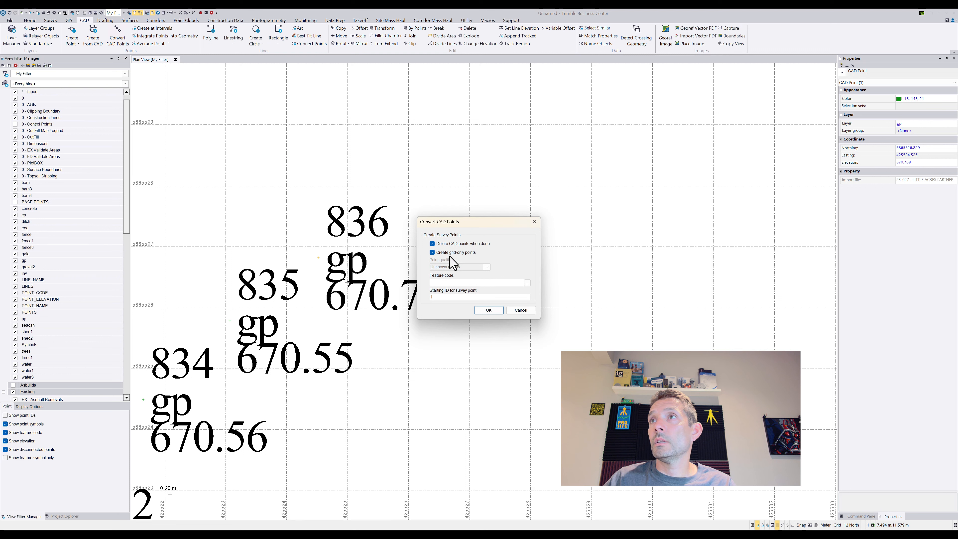
pyautogui.click(458, 298)
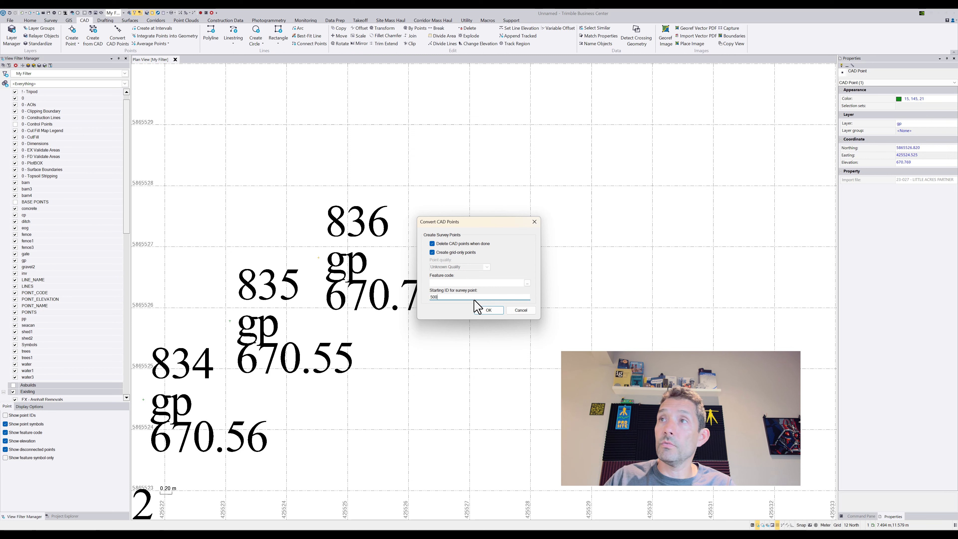
pyautogui.click(489, 310)
# - Examine the converted survey point beside the 836 gp label and its surroundings in the plan view
pyautogui.scroll(3, 286, 266)
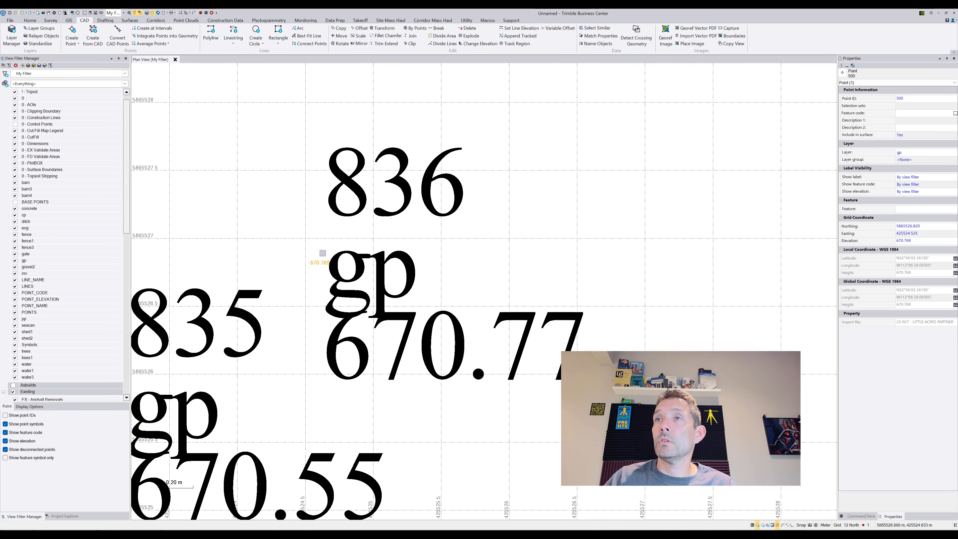
pyautogui.scroll(2, 371, 239)
pyautogui.scroll(-2, 365, 242)
pyautogui.scroll(-5, 347, 237)
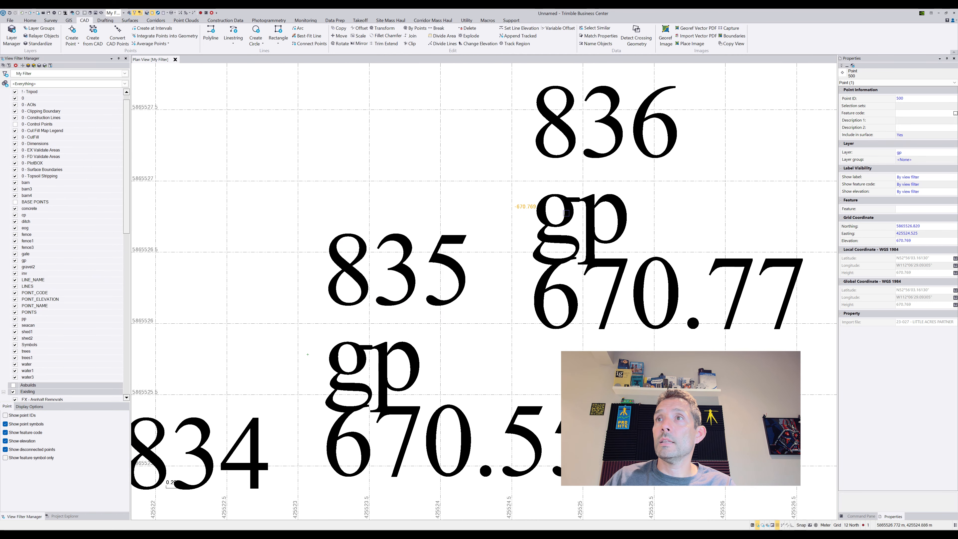
pyautogui.scroll(-12, 544, 242)
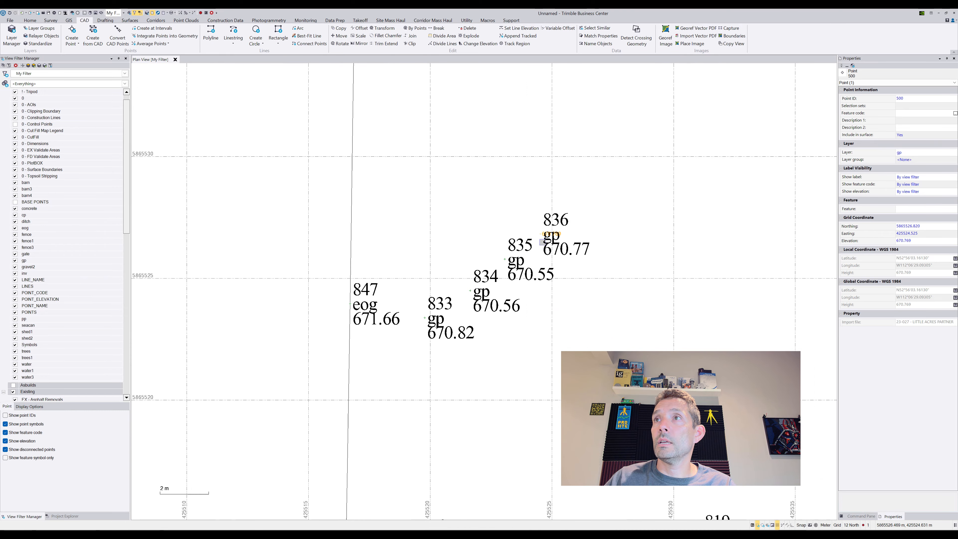
pyautogui.scroll(-10, 553, 244)
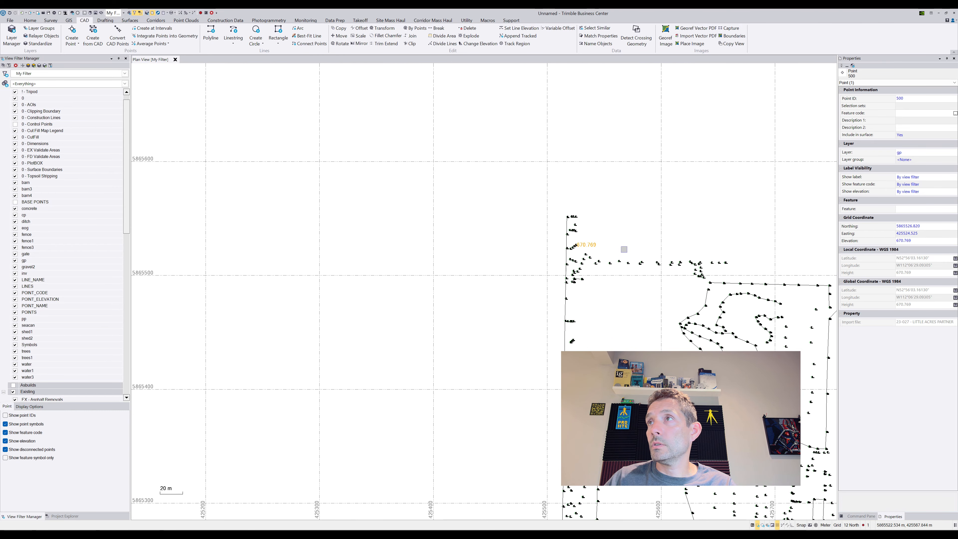
pyautogui.moveTo(655, 251); pyautogui.dragTo(389, 175, button='middle')
pyautogui.scroll(3, 388, 175)
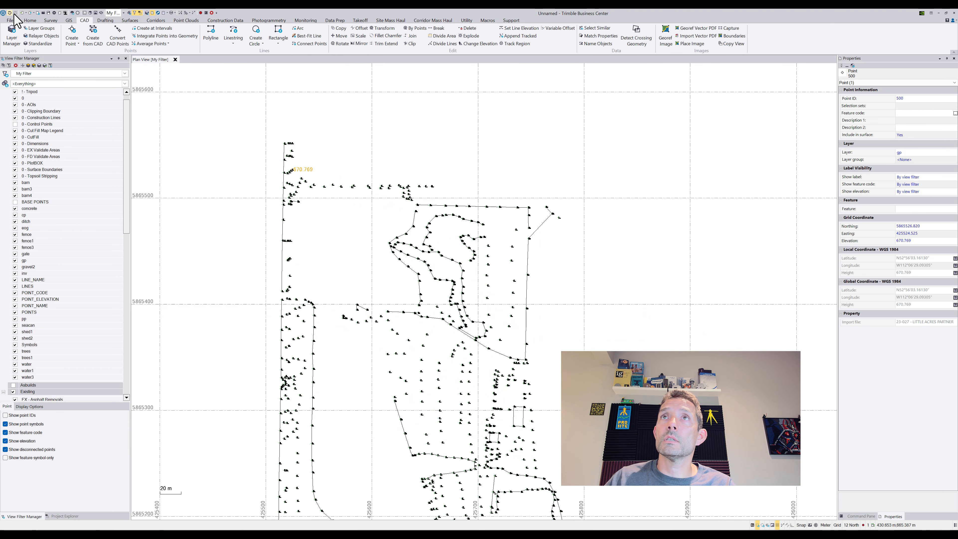
pyautogui.press('Escape')
pyautogui.click(121, 38)
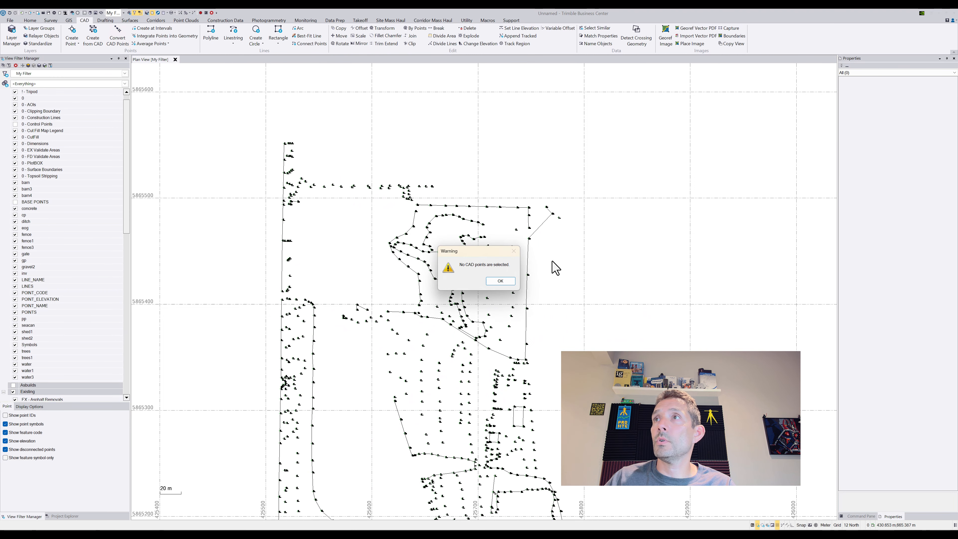
pyautogui.click(502, 282)
# - Select everything in the plan view and convert all CAD points to grid-only survey points starting at ID 500, deleting the CAD points
pyautogui.scroll(-3, 392, 223)
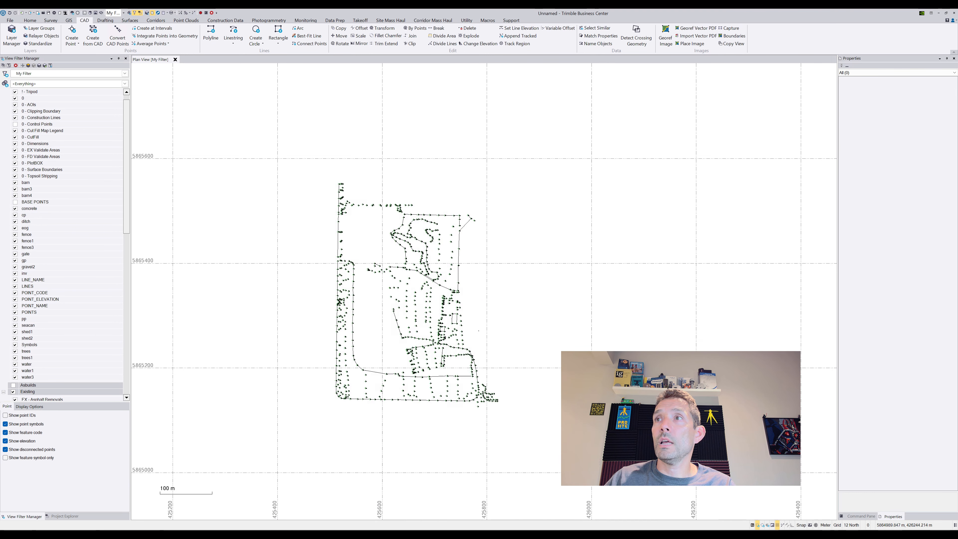
pyautogui.hotkey('ctrl', 'a')
pyautogui.click(118, 34)
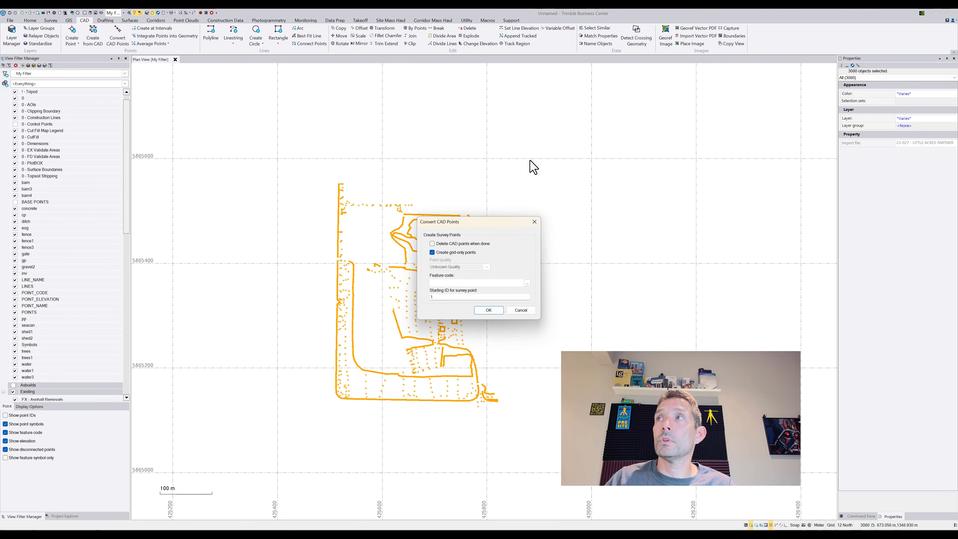
pyautogui.click(453, 244)
pyautogui.click(464, 297)
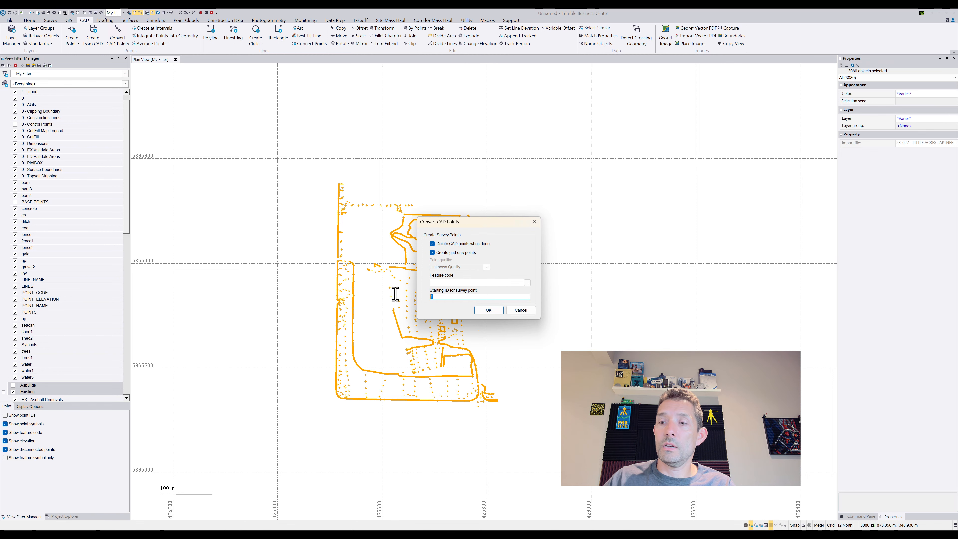
pyautogui.write('500')
pyautogui.click(487, 311)
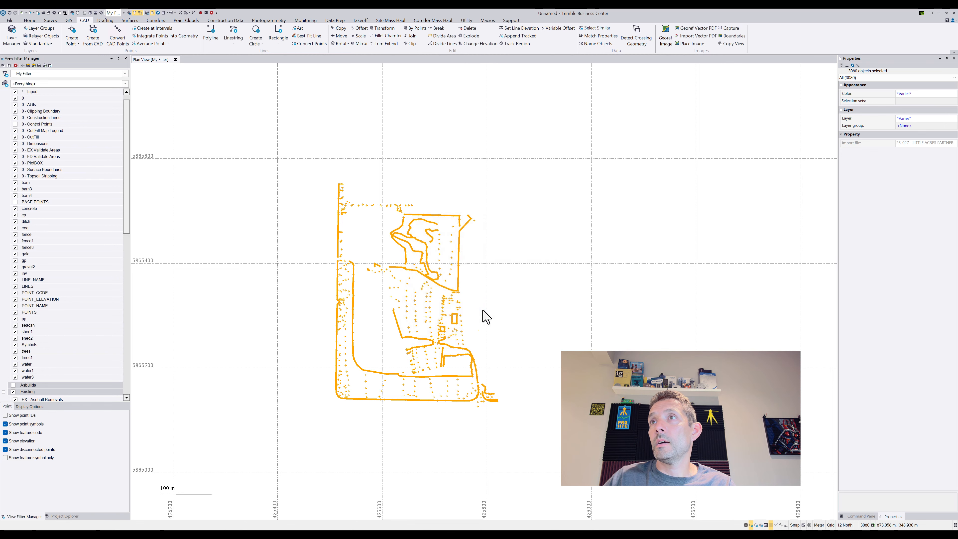
# - Hide the POINT_NAME, POINTS, POINT_ELEVATION and POINT_CODE layers in the view filter
pyautogui.scroll(15, 466, 306)
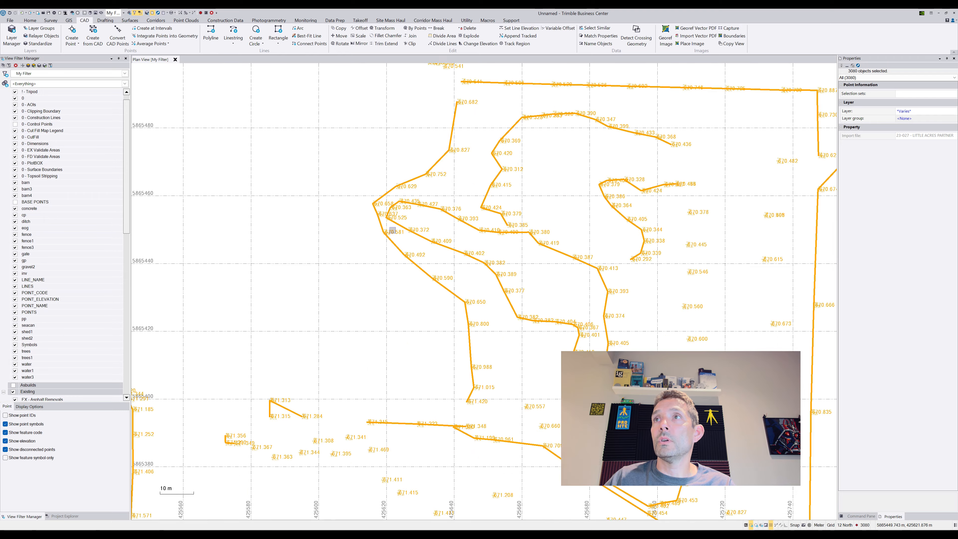
pyautogui.scroll(-3, 364, 228)
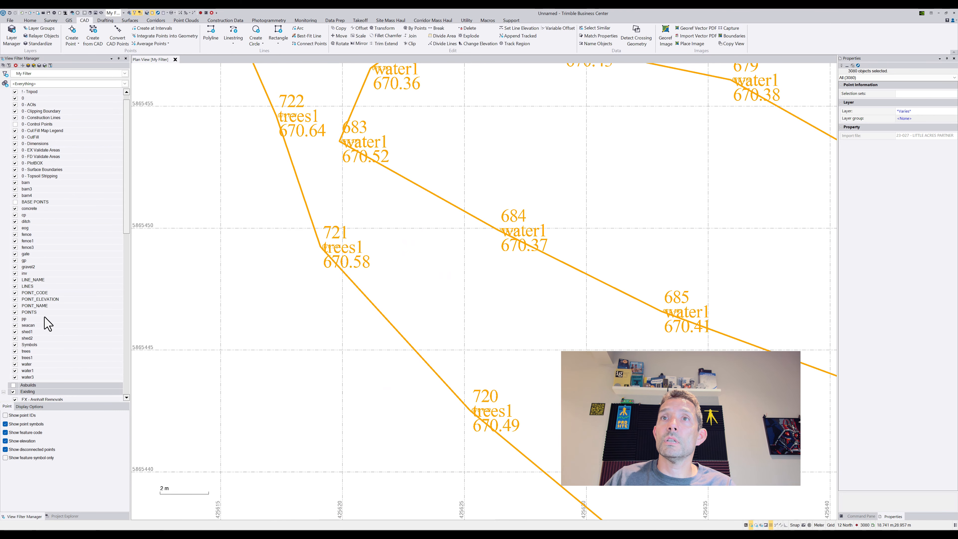
pyautogui.click(15, 305)
pyautogui.click(15, 312)
pyautogui.click(15, 300)
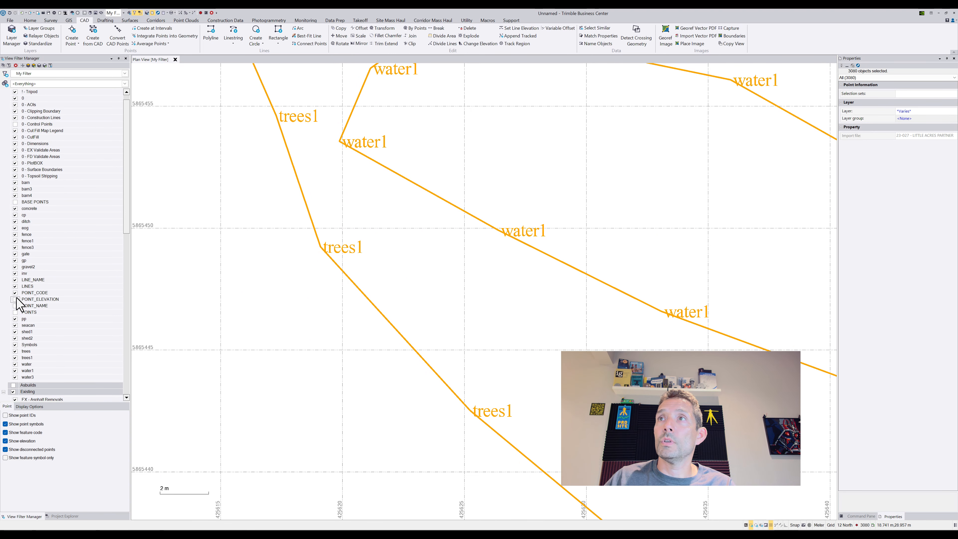
pyautogui.click(15, 293)
pyautogui.scroll(-8, 242, 257)
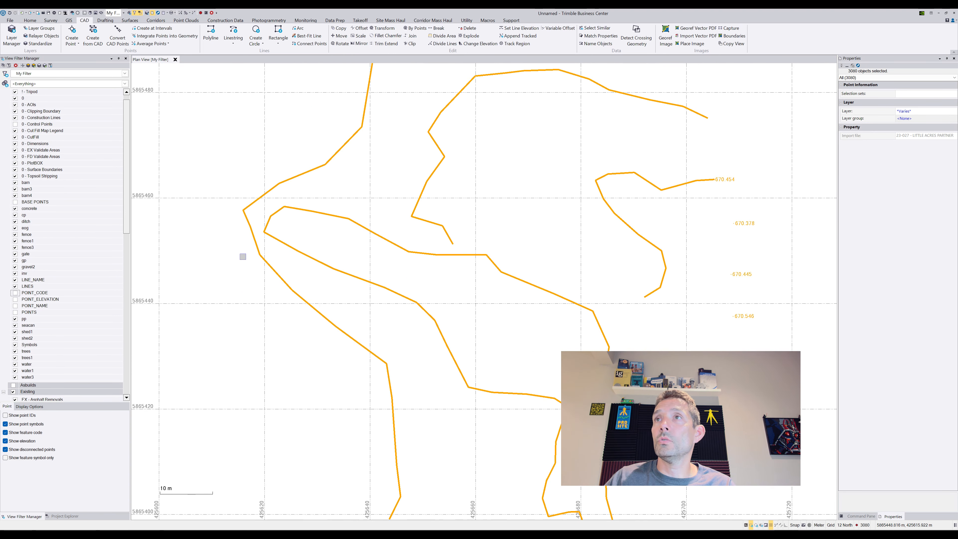
# - Turn on the display of point IDs for the survey points in the plan view
pyautogui.scroll(-12, 98, 332)
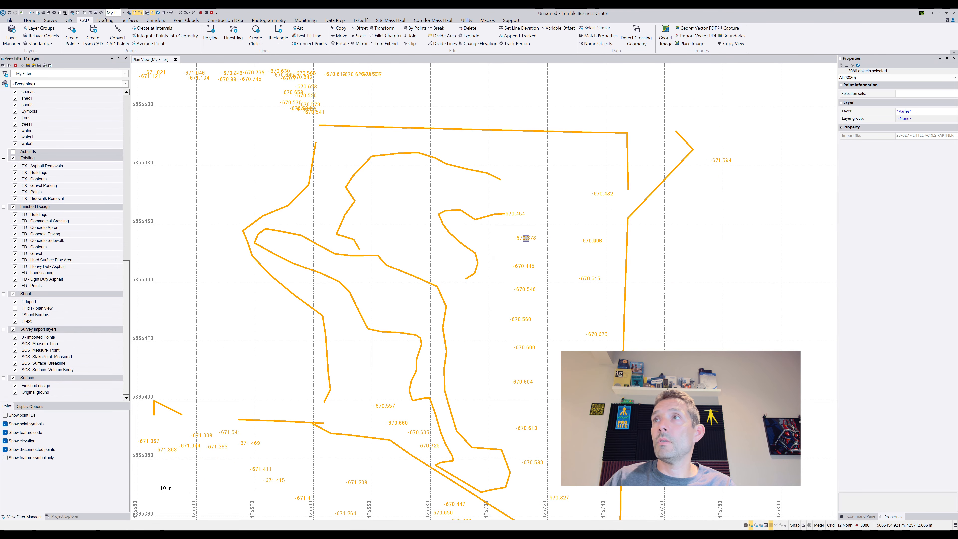
pyautogui.scroll(-3, 526, 238)
pyautogui.scroll(5, 538, 215)
pyautogui.scroll(5, 453, 238)
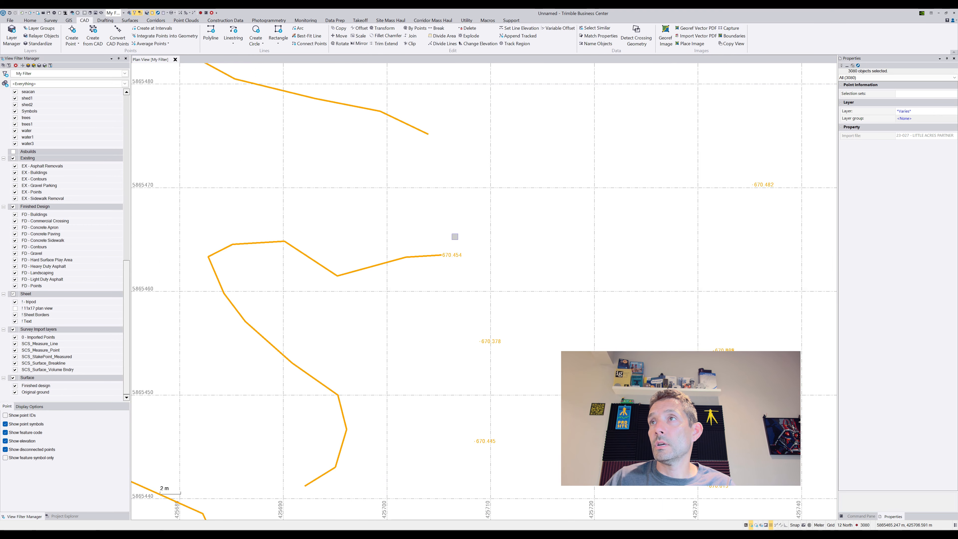
pyautogui.click(6, 415)
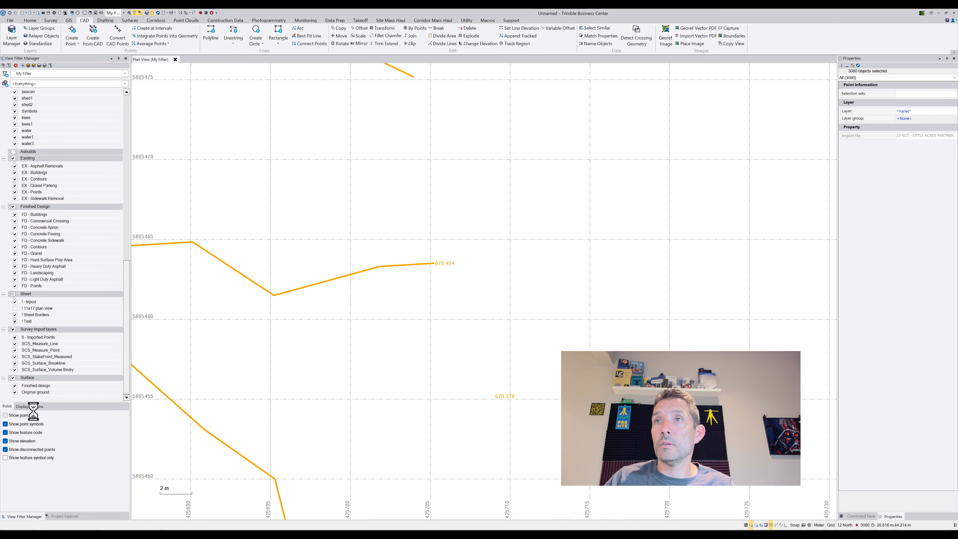
pyautogui.scroll(-5, 434, 240)
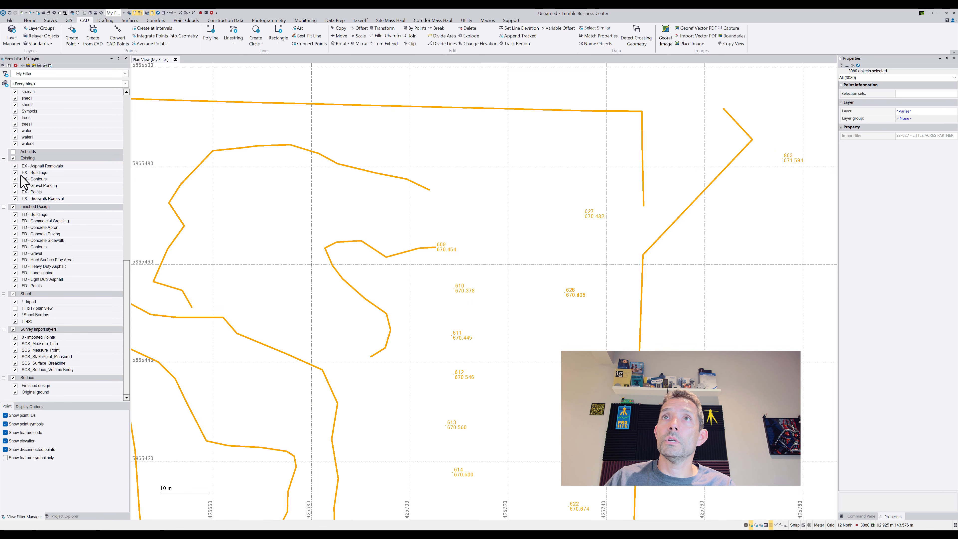
# - Make the POINT_CODE layer visible again in the view filter
pyautogui.scroll(5, 21, 184)
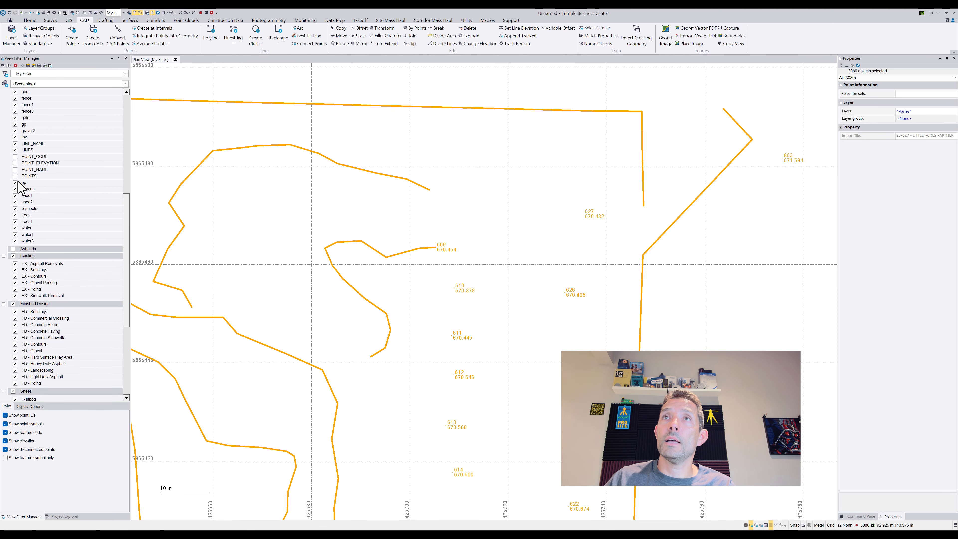
pyautogui.click(15, 156)
pyautogui.scroll(5, 415, 179)
pyautogui.scroll(-3, 411, 245)
pyautogui.scroll(8, 426, 287)
pyautogui.scroll(-10, 426, 284)
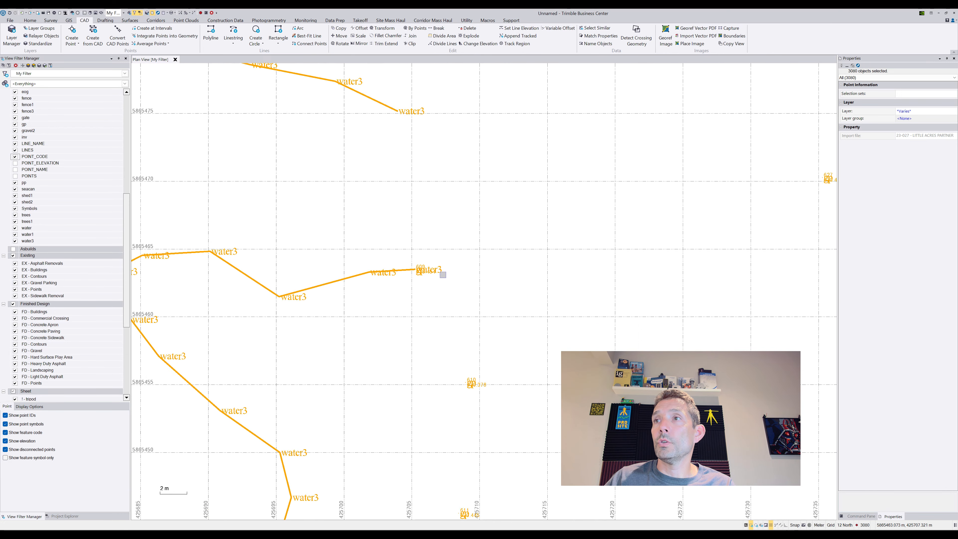
# - Examine the point code labels against the survey point IDs and elevations across the southern part of the site
pyautogui.moveTo(397, 271); pyautogui.dragTo(393, 63, button='middle')
pyautogui.moveTo(392, 298); pyautogui.dragTo(379, 84, button='middle')
pyautogui.scroll(1, 306, 298)
pyautogui.scroll(1, 306, 298)
pyautogui.moveTo(306, 297); pyautogui.dragTo(546, 175, button='middle')
pyautogui.moveTo(270, 235); pyautogui.dragTo(593, 229, button='middle')
pyautogui.scroll(7, 290, 261)
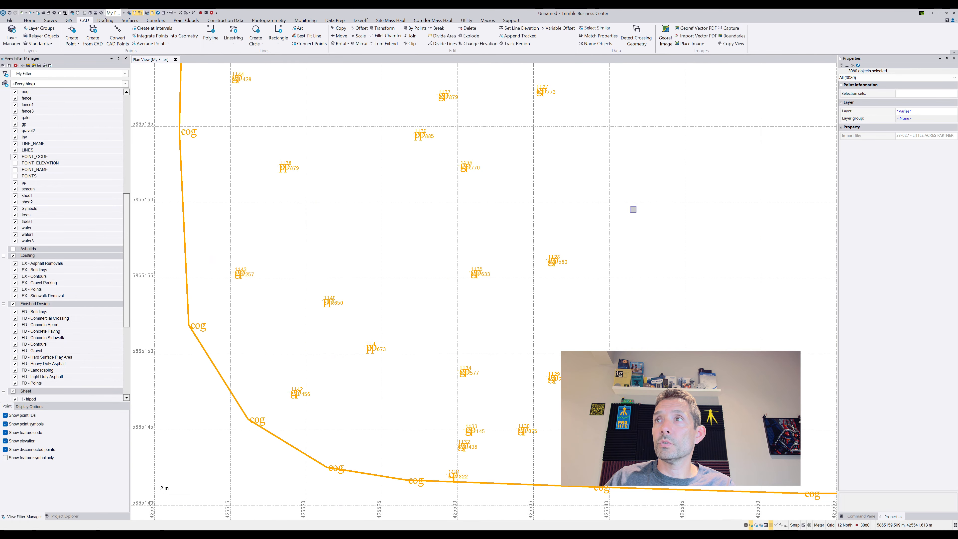
pyautogui.scroll(-6, 719, 139)
pyautogui.moveTo(687, 154); pyautogui.dragTo(359, 285, button='middle')
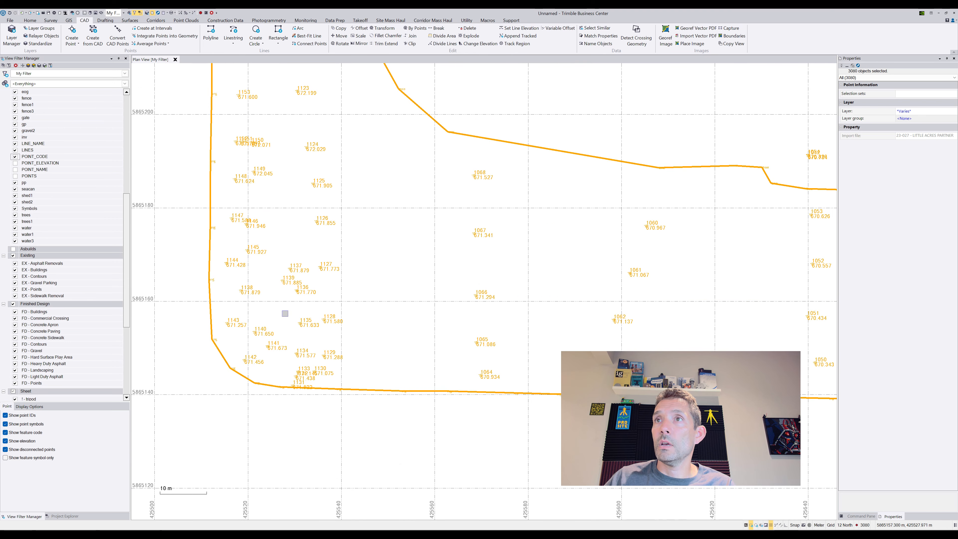
pyautogui.moveTo(794, 159); pyautogui.dragTo(503, 165, button='middle')
pyautogui.moveTo(731, 86); pyautogui.dragTo(486, 282, button='middle')
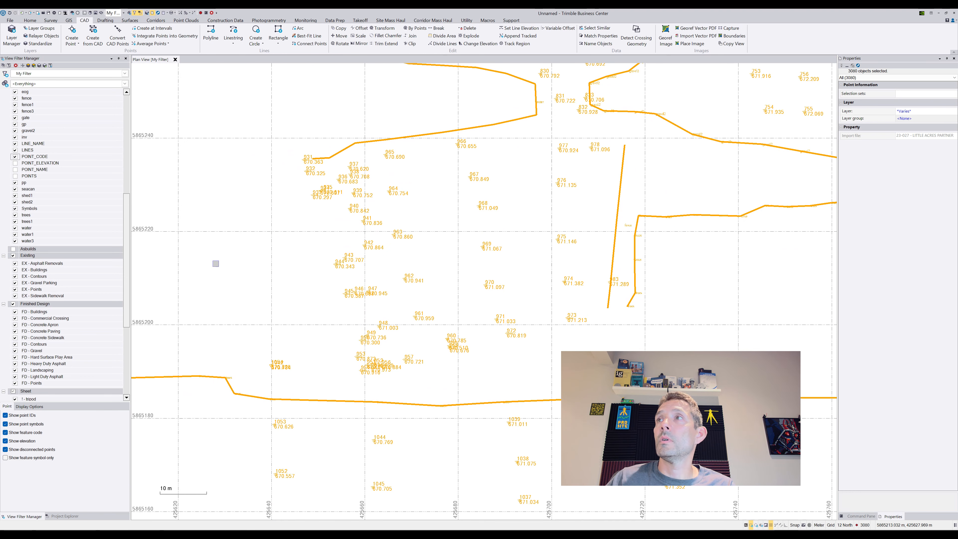
pyautogui.scroll(-4, 667, 171)
pyautogui.scroll(2, 610, 182)
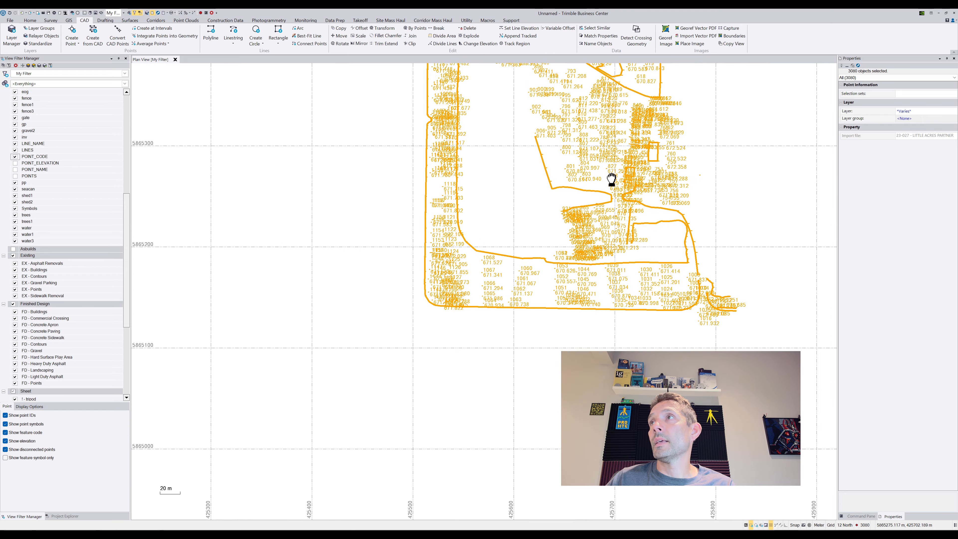
# - Select the isolated eog text east of the survey area to inspect its CAD text properties
pyautogui.scroll(2, 733, 225)
pyautogui.scroll(3, 413, 278)
pyautogui.scroll(2, 445, 234)
pyautogui.scroll(-5, 445, 234)
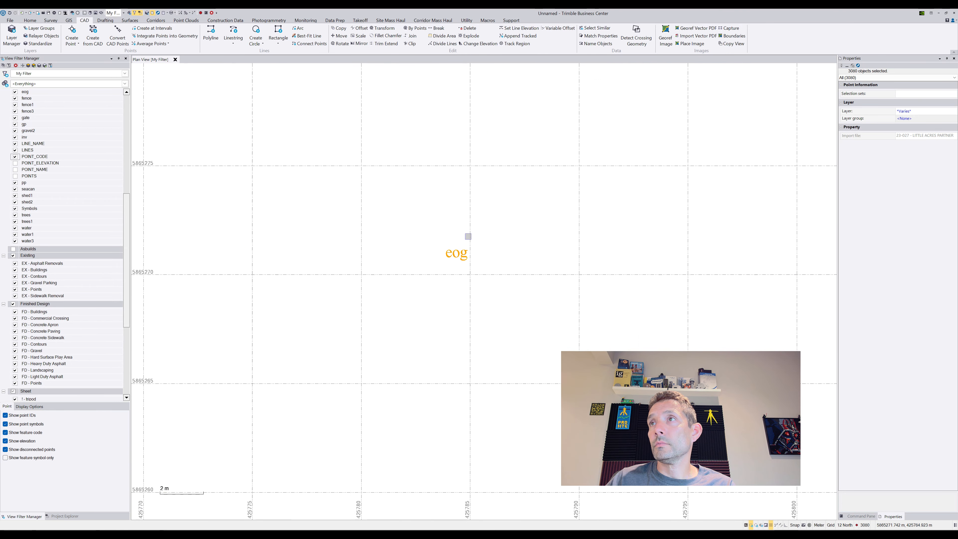
pyautogui.moveTo(499, 221); pyautogui.dragTo(403, 281)
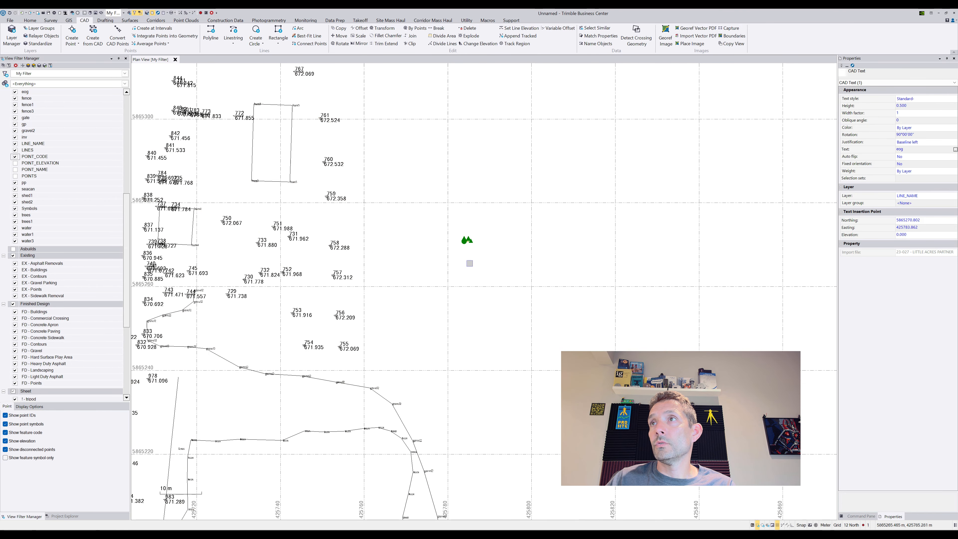
pyautogui.scroll(-4, 403, 261)
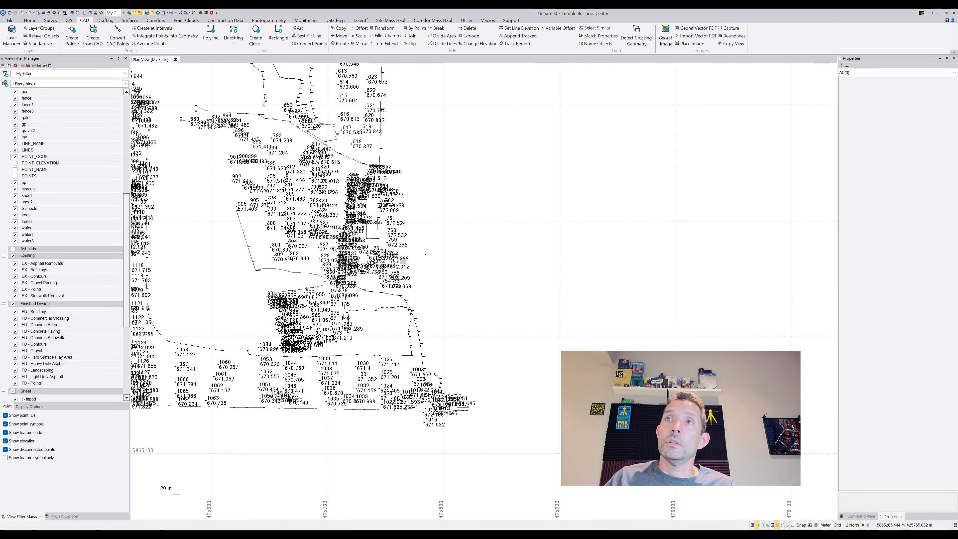
pyautogui.scroll(-3, 402, 255)
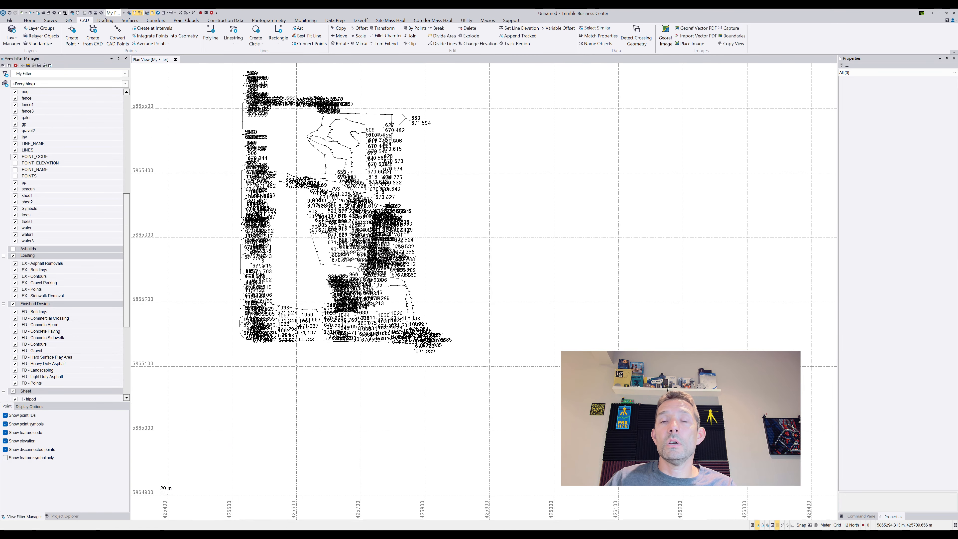